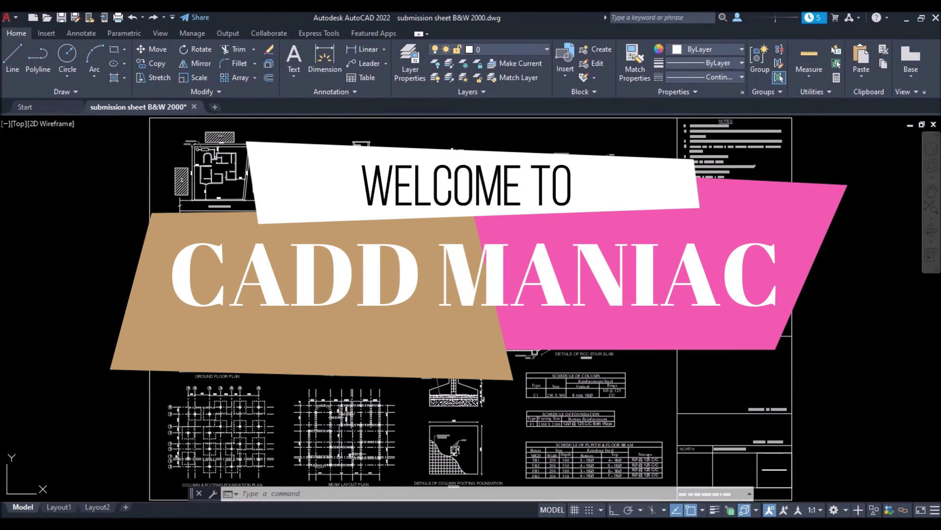
scroll(484, 305, down, 1)
scroll(483, 304, up, 3)
scroll(483, 306, up, 5)
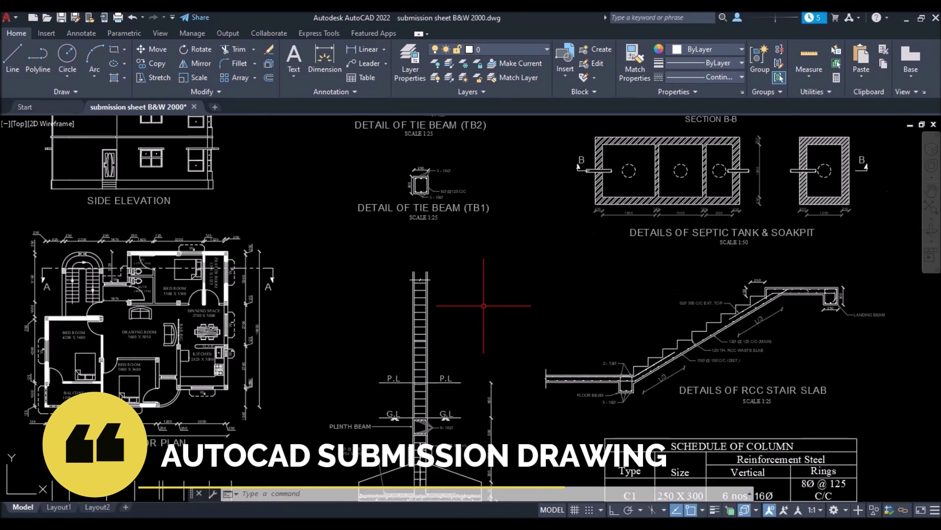
scroll(483, 306, down, 2)
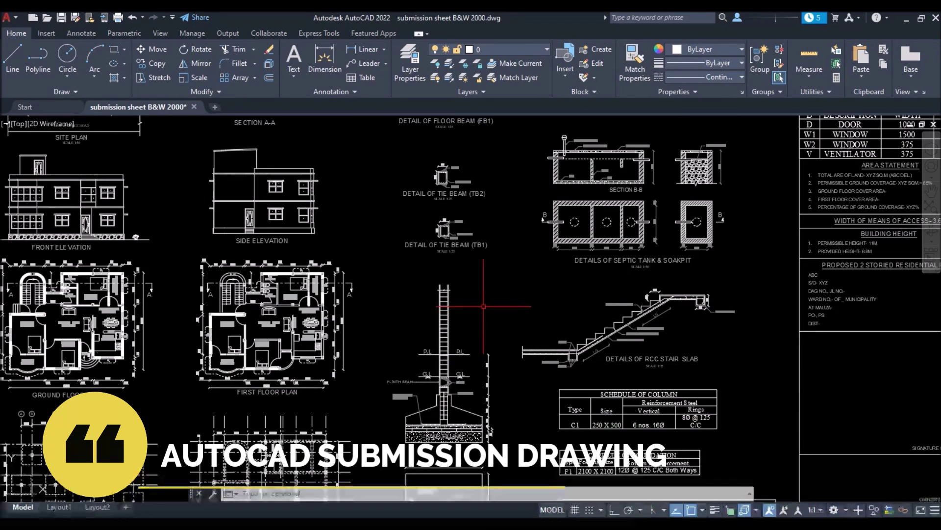
scroll(483, 305, down, 1)
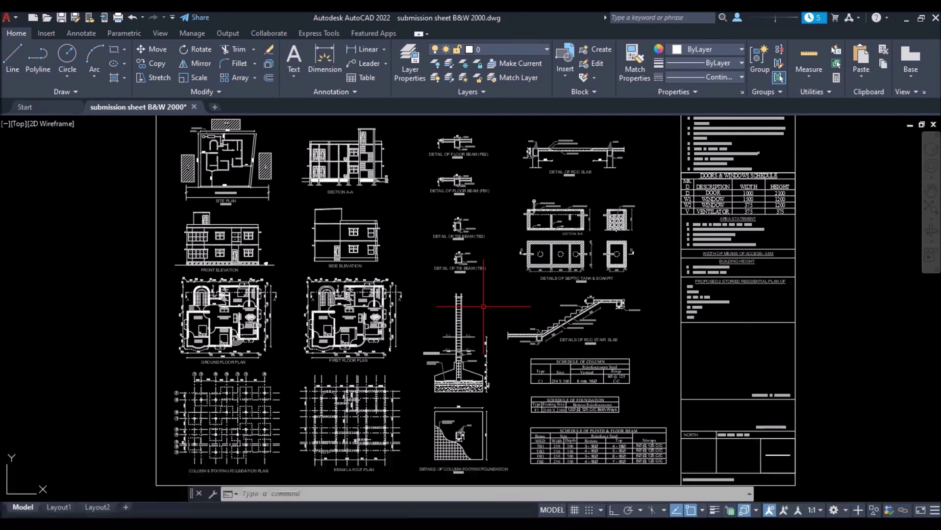
scroll(484, 304, up, 2)
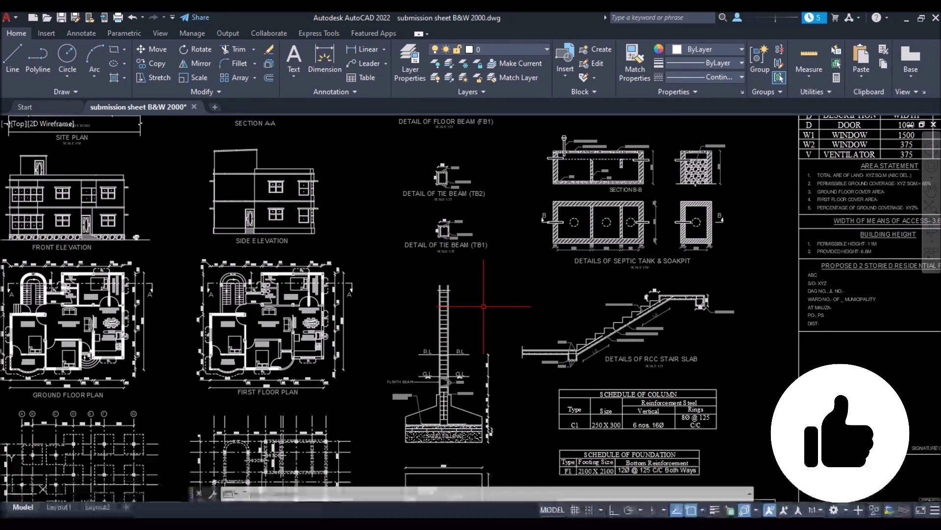
scroll(483, 305, down, 2)
scroll(177, 160, up, 4)
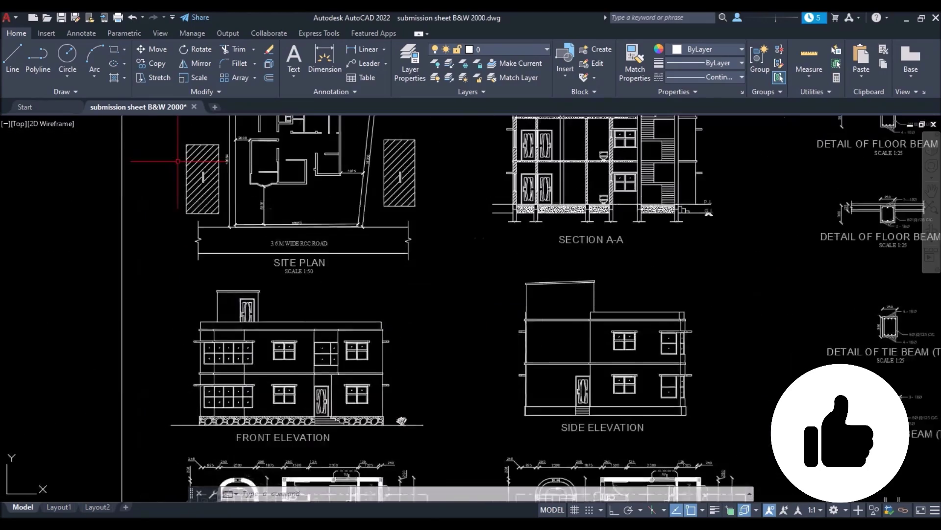
scroll(346, 221, down, 1)
scroll(347, 220, down, 1)
scroll(431, 263, up, 2)
scroll(417, 360, down, 2)
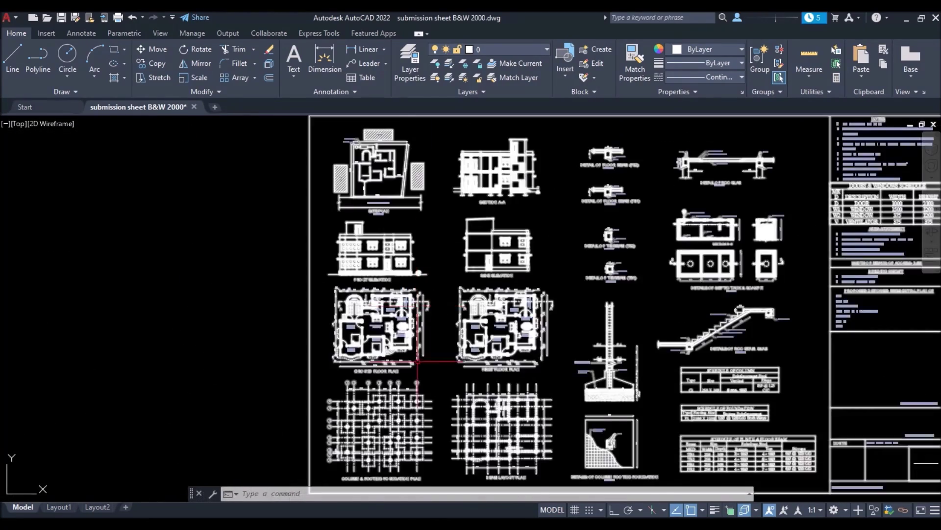
scroll(417, 360, up, 2)
scroll(400, 388, down, 2)
scroll(358, 287, down, 1)
scroll(363, 300, down, 1)
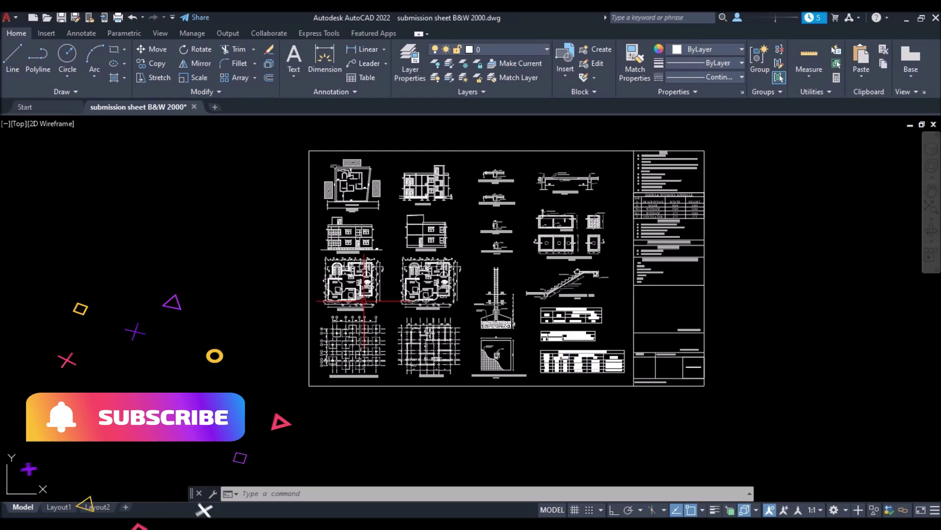
scroll(464, 171, up, 3)
scroll(449, 173, up, 1)
scroll(438, 174, down, 2)
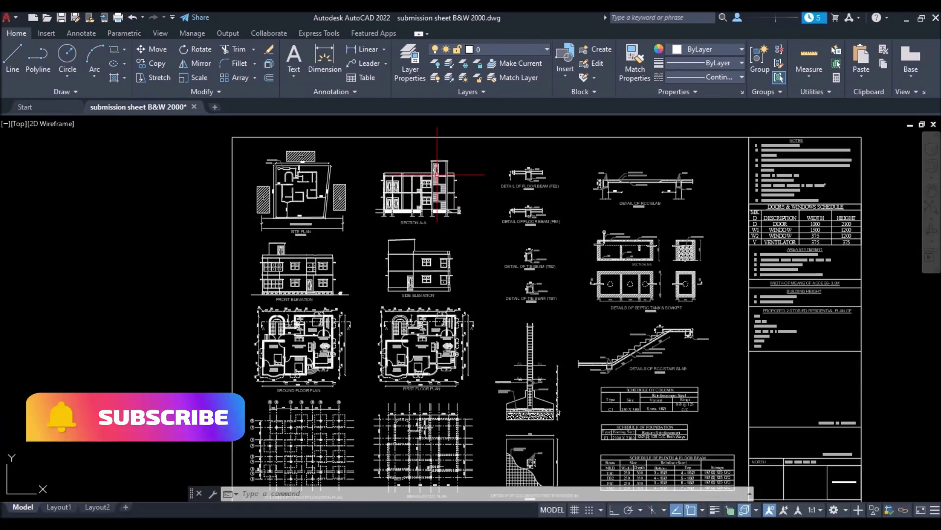
scroll(441, 379, up, 1)
scroll(443, 384, up, 2)
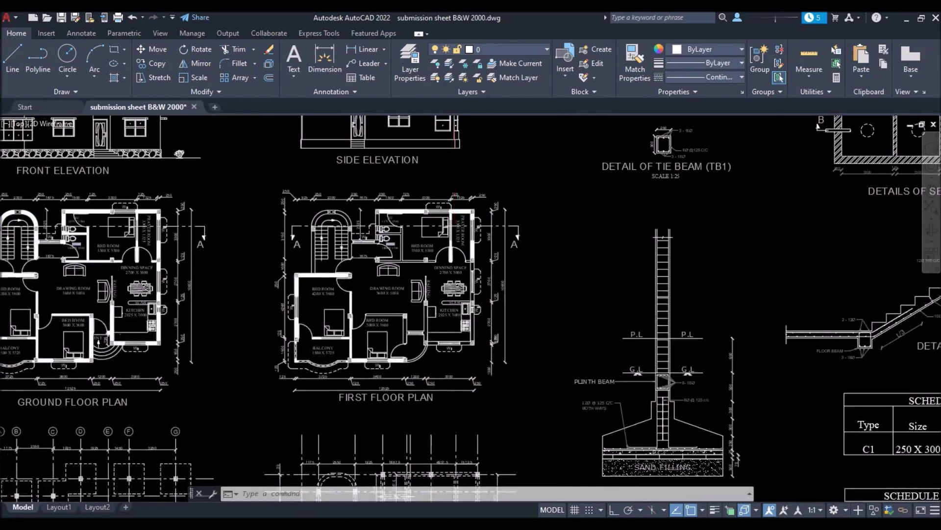
scroll(483, 252, down, 2)
scroll(488, 378, down, 1)
scroll(618, 243, up, 1)
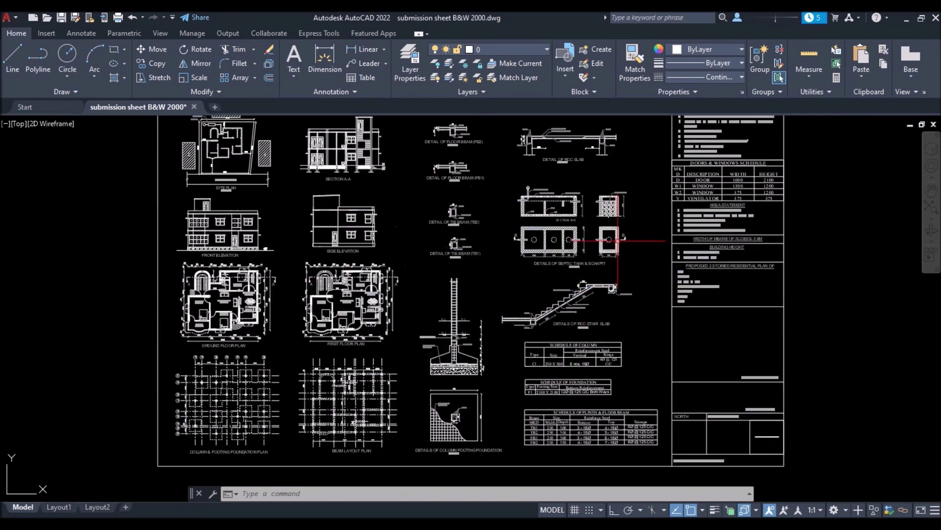
scroll(625, 240, up, 1)
scroll(634, 236, up, 1)
scroll(801, 122, up, 4)
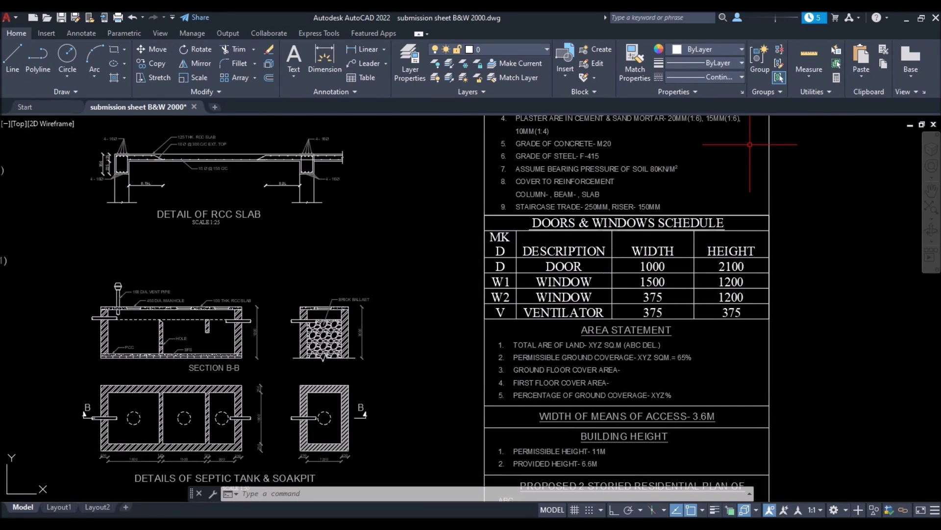
scroll(727, 194, down, 4)
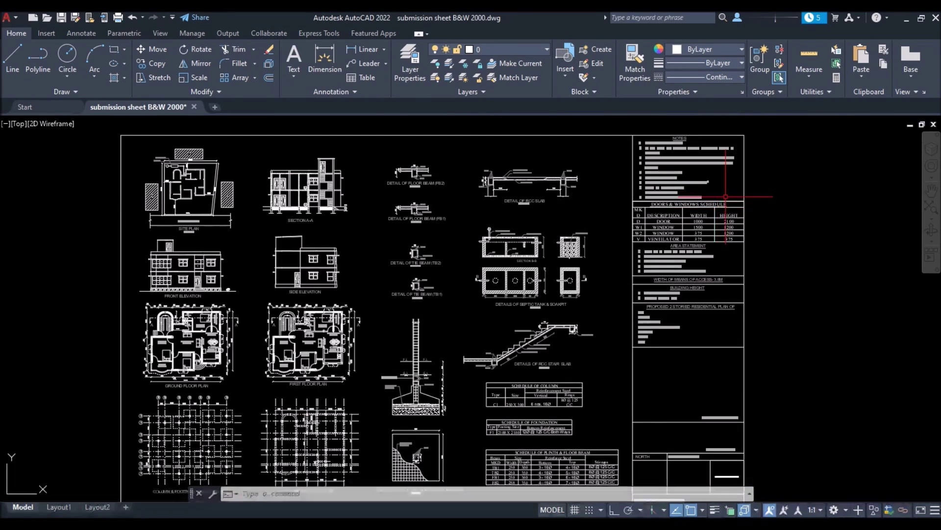
scroll(598, 368, down, 1)
scroll(609, 357, up, 5)
scroll(725, 304, down, 4)
scroll(701, 300, down, 2)
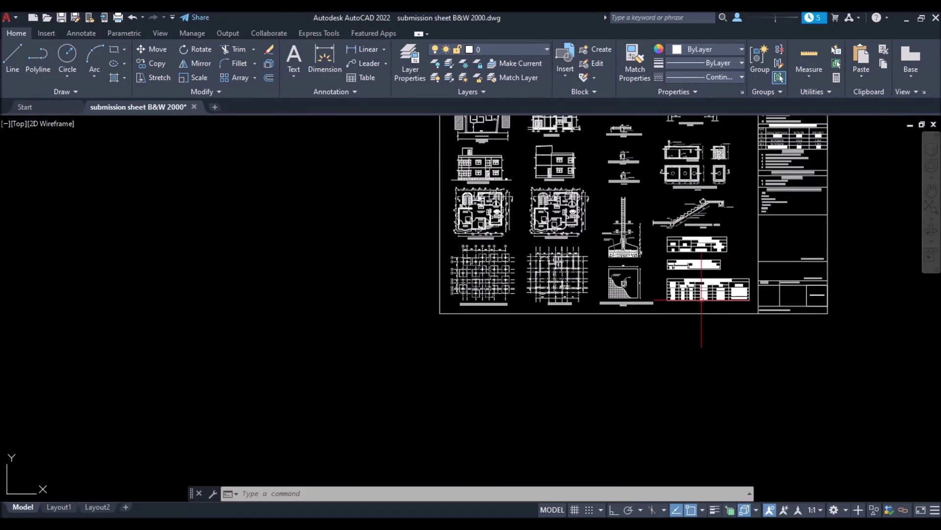
scroll(687, 214, up, 4)
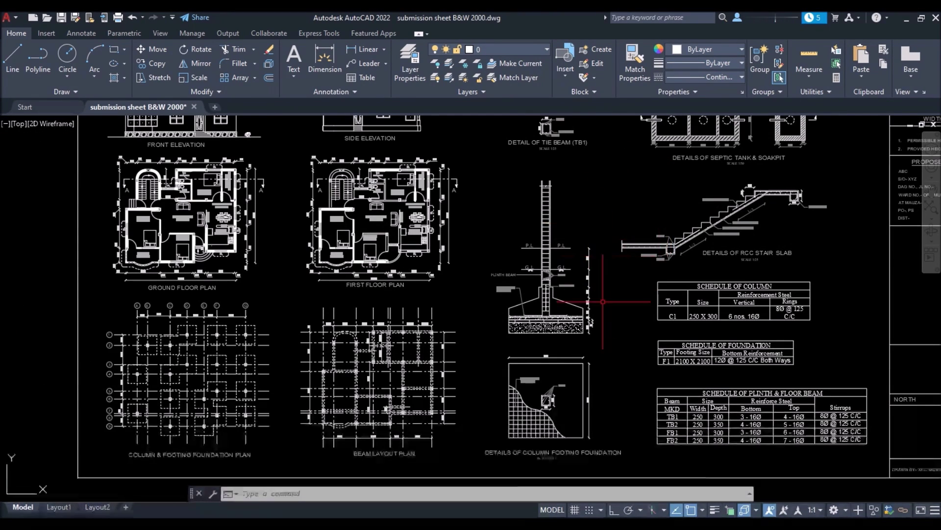
scroll(589, 243, down, 2)
scroll(607, 277, down, 2)
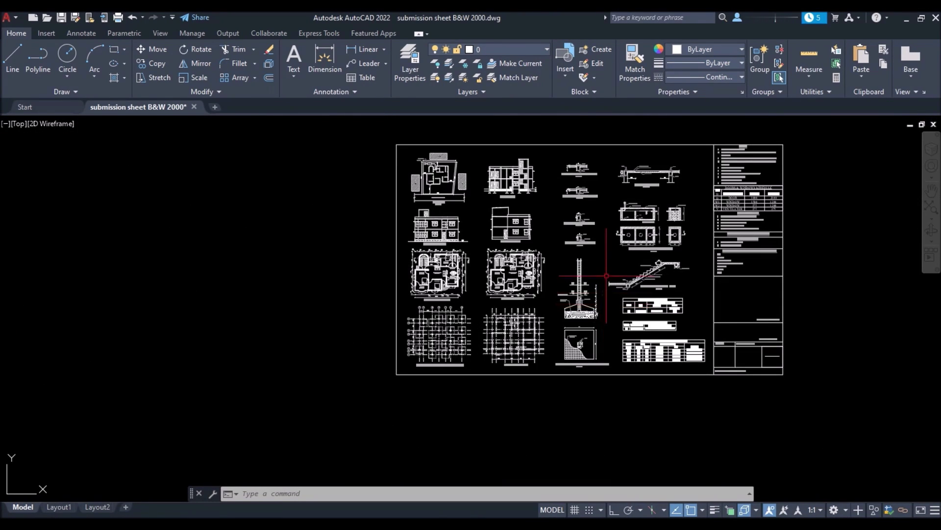
Copy the Details of Column Footing Foundation drawing from the rcc det file to the clipboard
middle_click(614, 241)
middle_click(614, 241)
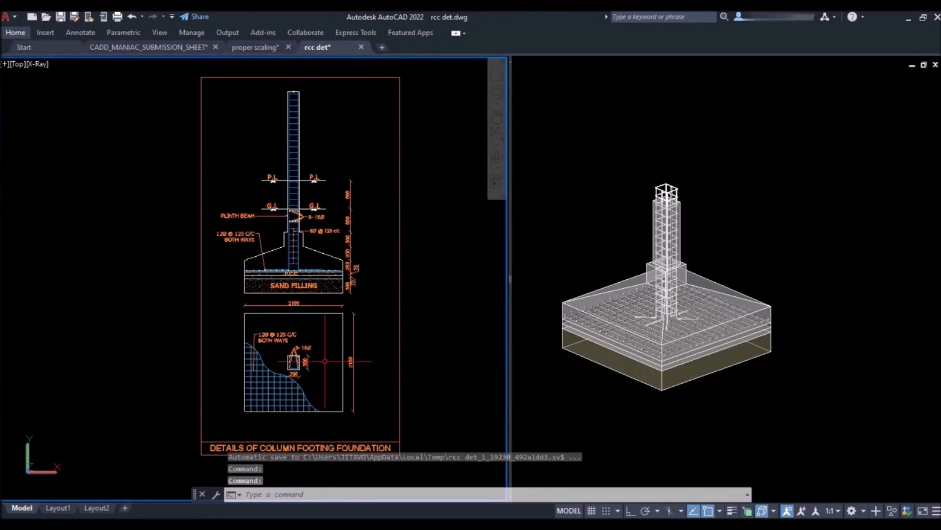
click(254, 50)
scroll(463, 297, up, 2)
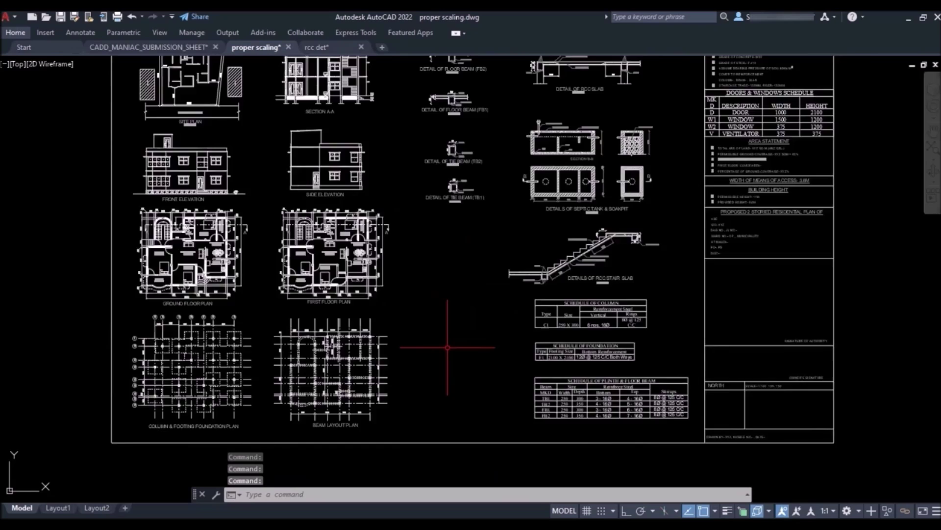
scroll(447, 348, down, 1)
scroll(452, 311, down, 2)
scroll(452, 290, up, 2)
key(ctrl+Tab)
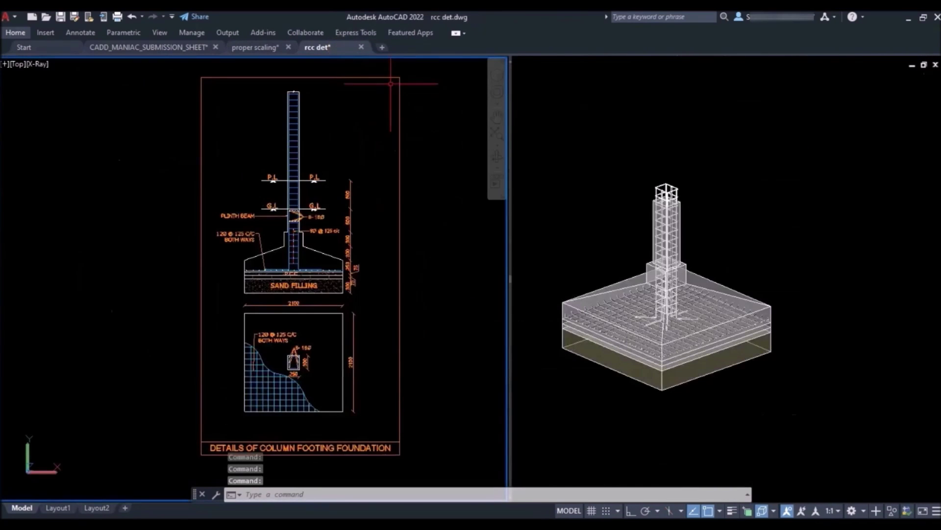
click(392, 84)
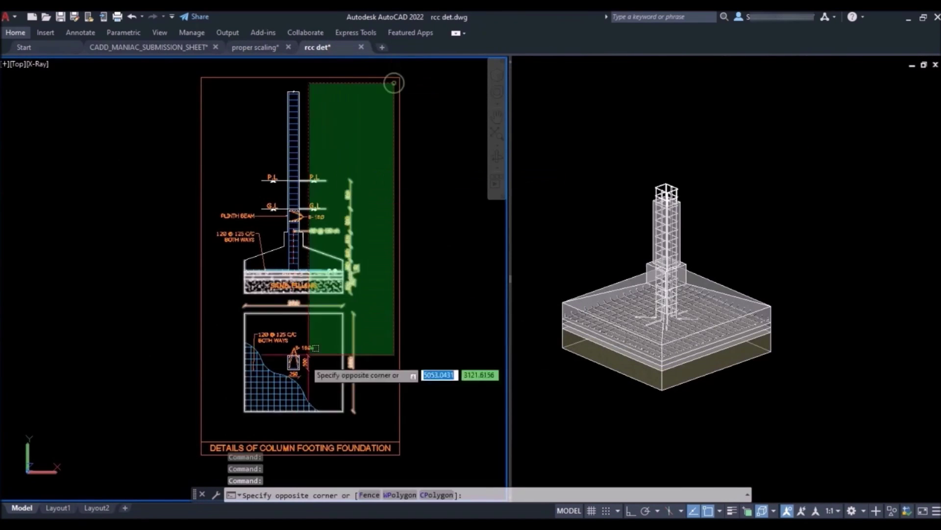
click(205, 452)
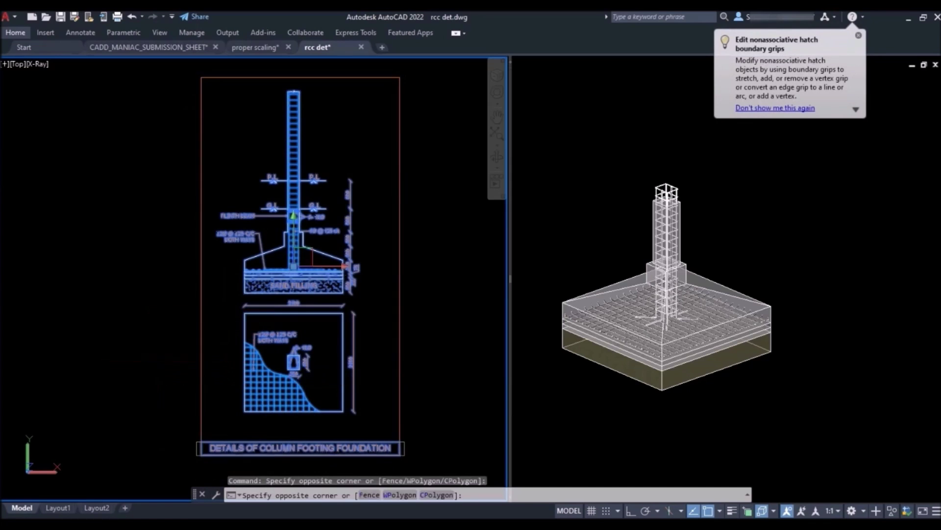
key(ctrl+c)
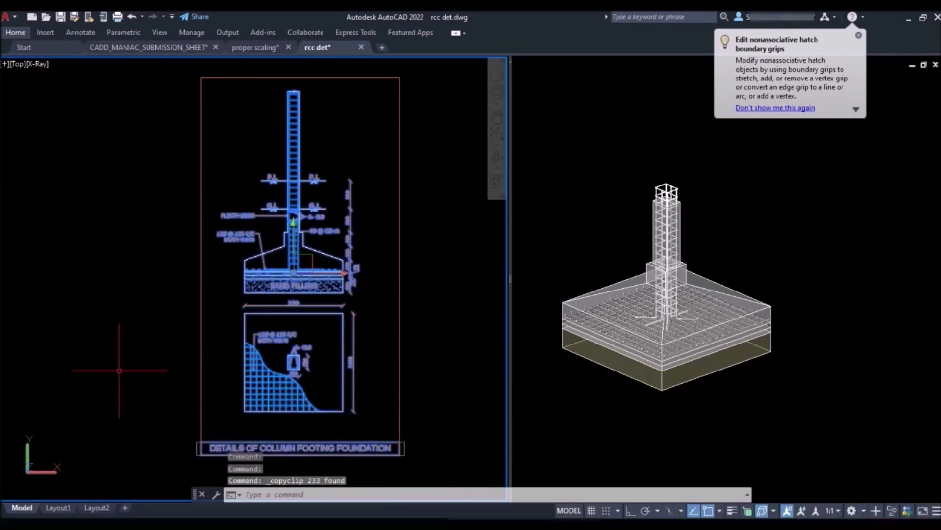
Paste the footing detail into proper scaling, right of the Beam Layout Plan
click(246, 46)
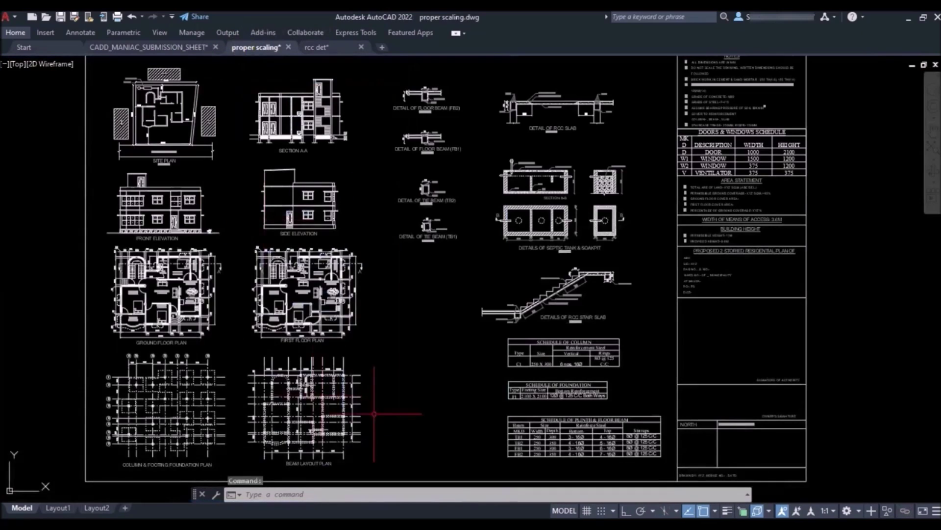
key(ctrl+v)
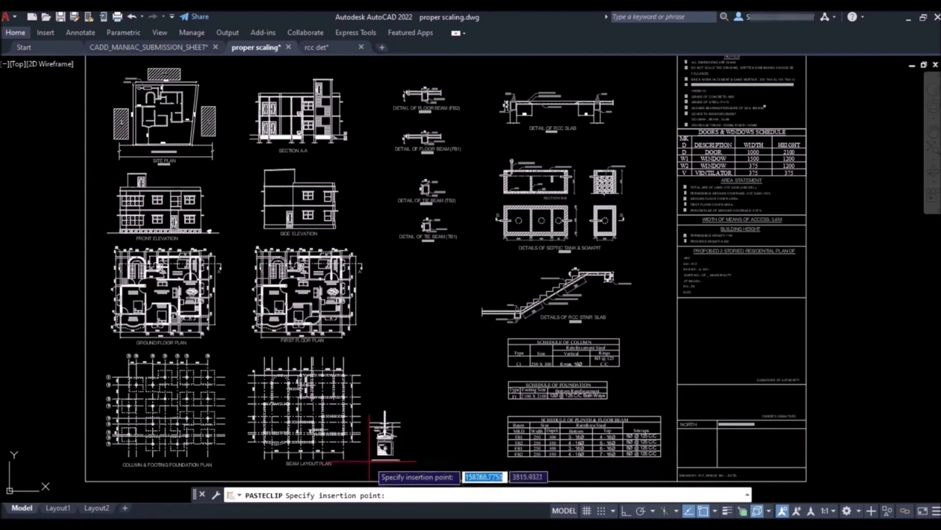
click(375, 453)
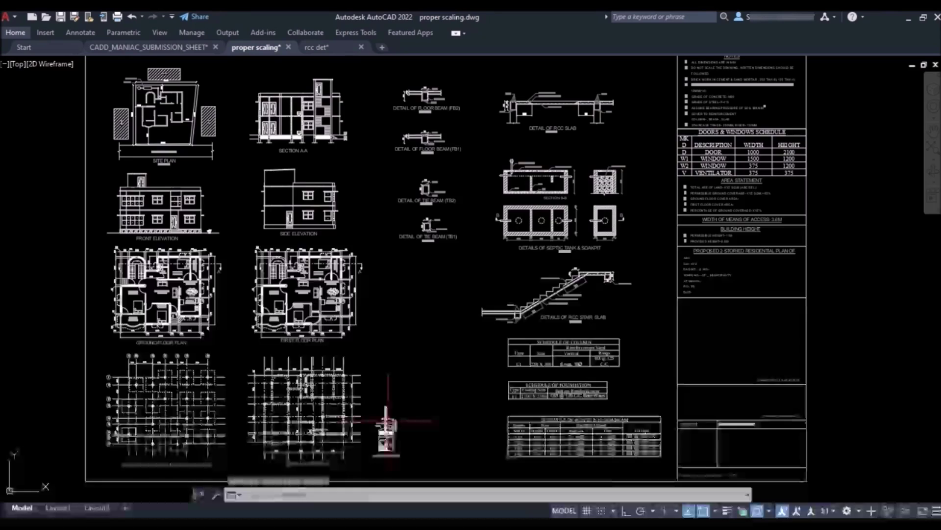
scroll(388, 426, down, 2)
scroll(387, 426, up, 2)
scroll(371, 390, up, 1)
scroll(380, 377, up, 1)
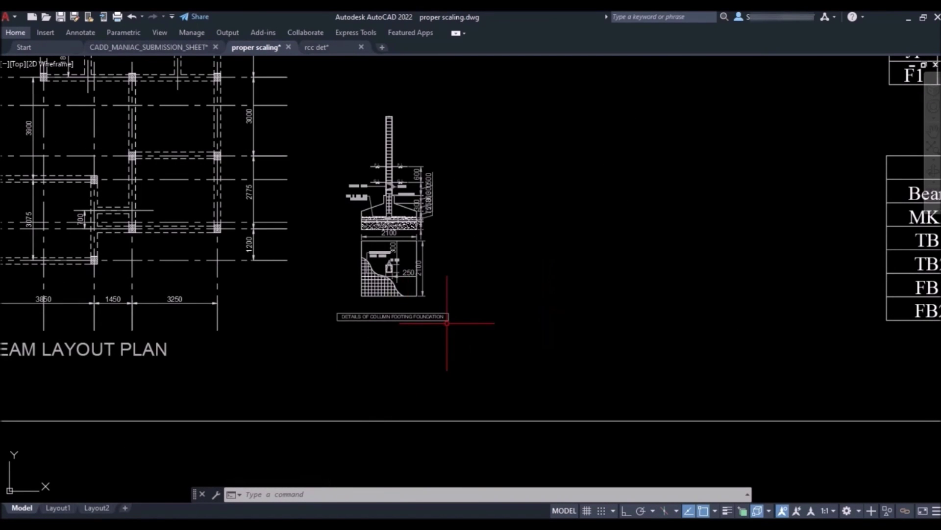
scroll(446, 321, down, 2)
scroll(401, 295, down, 2)
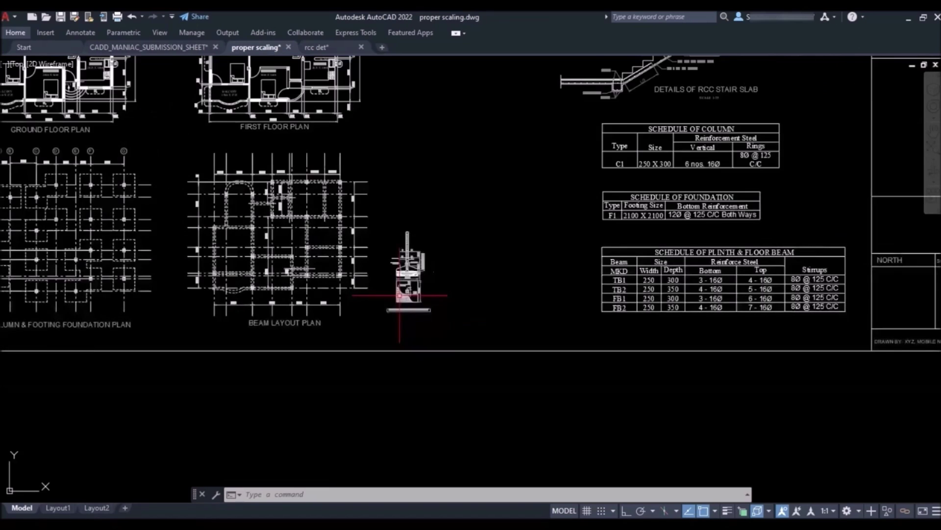
scroll(391, 294, down, 1)
scroll(382, 316, down, 1)
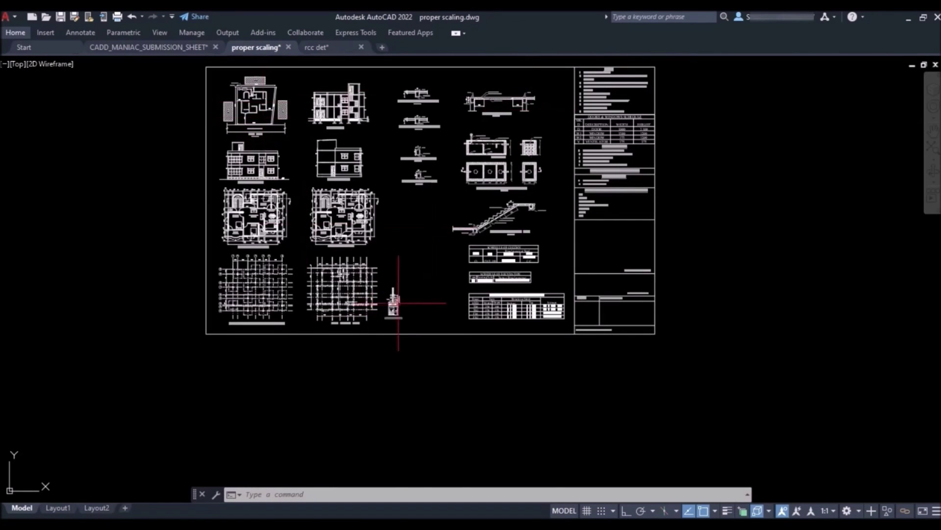
scroll(400, 311, up, 2)
scroll(401, 310, up, 1)
scroll(400, 310, up, 1)
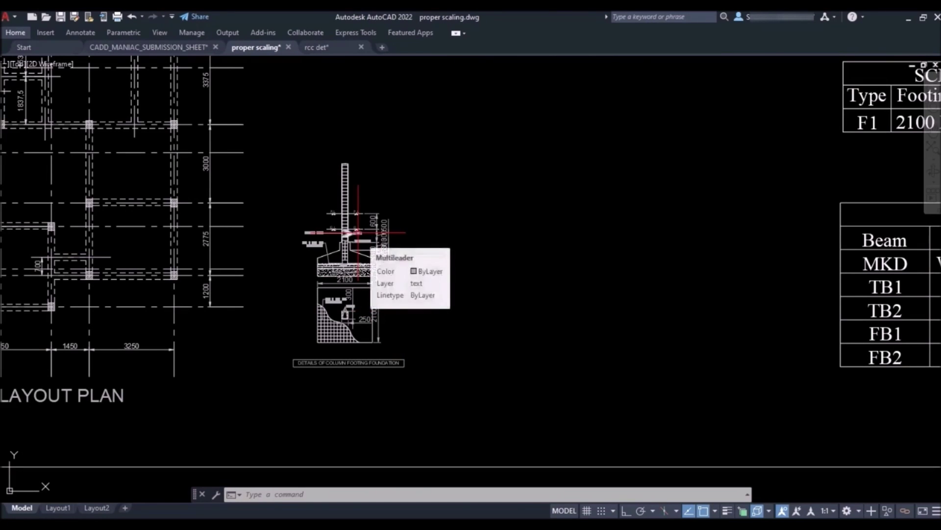
scroll(418, 323, down, 2)
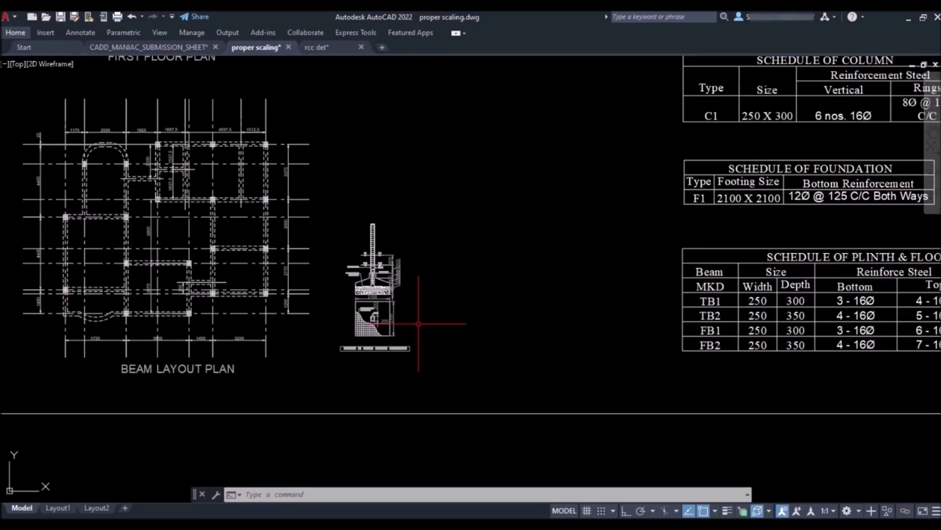
scroll(375, 304, up, 2)
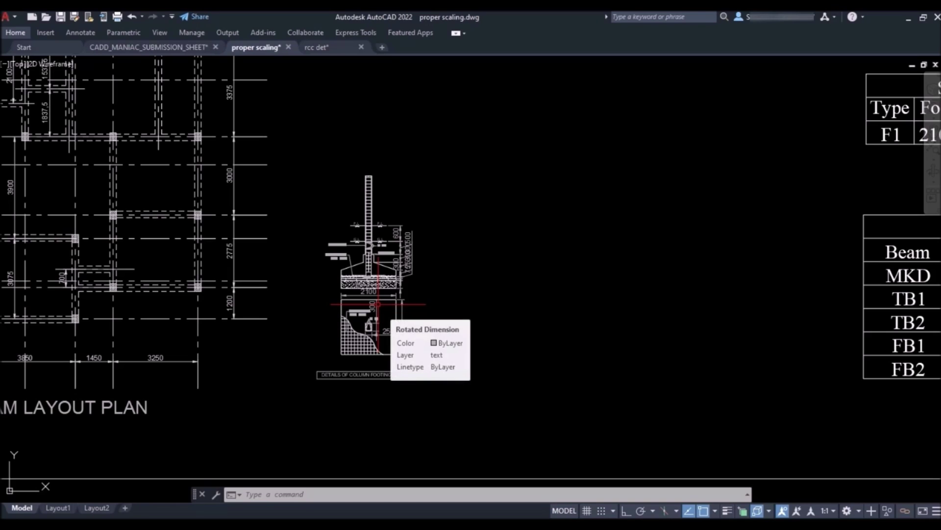
text(scale)
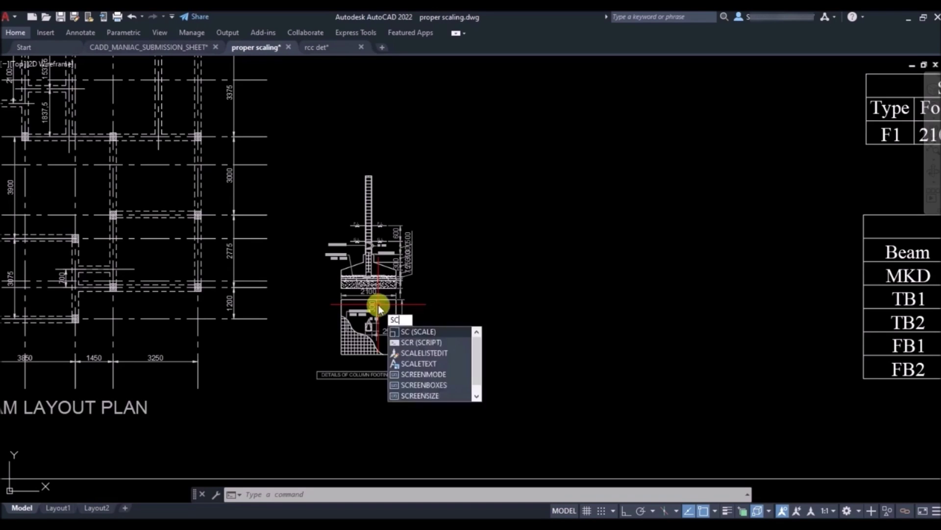
Scale the pasted footing detail by a factor of 4 about its lower-left endpoint
key(Return)
click(500, 133)
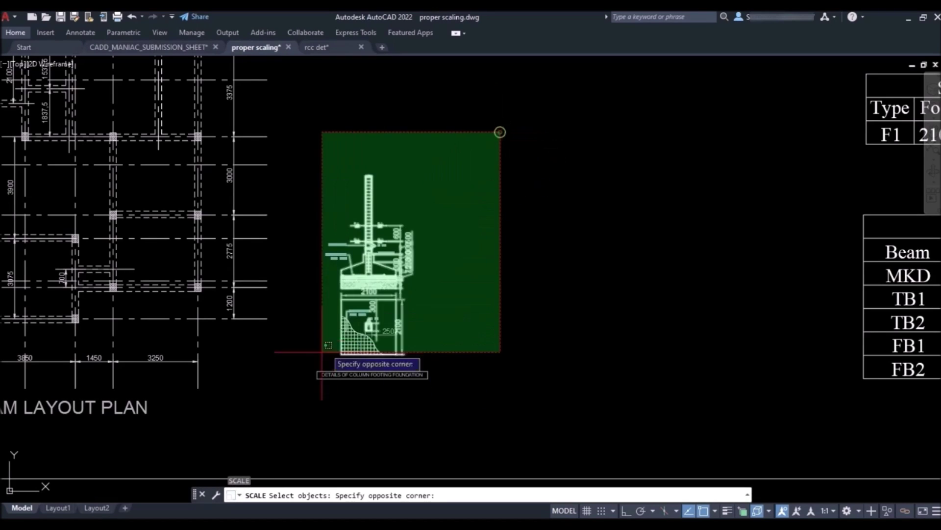
click(302, 393)
key(Return)
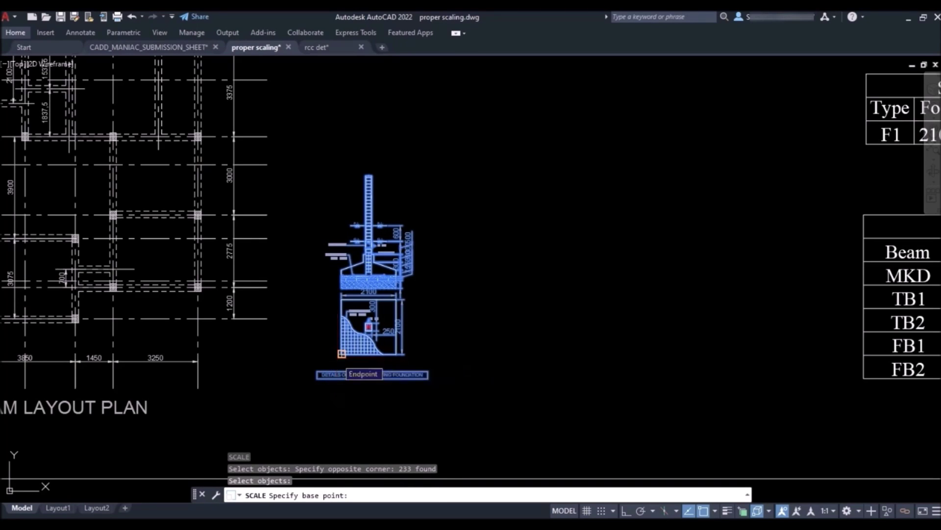
click(341, 354)
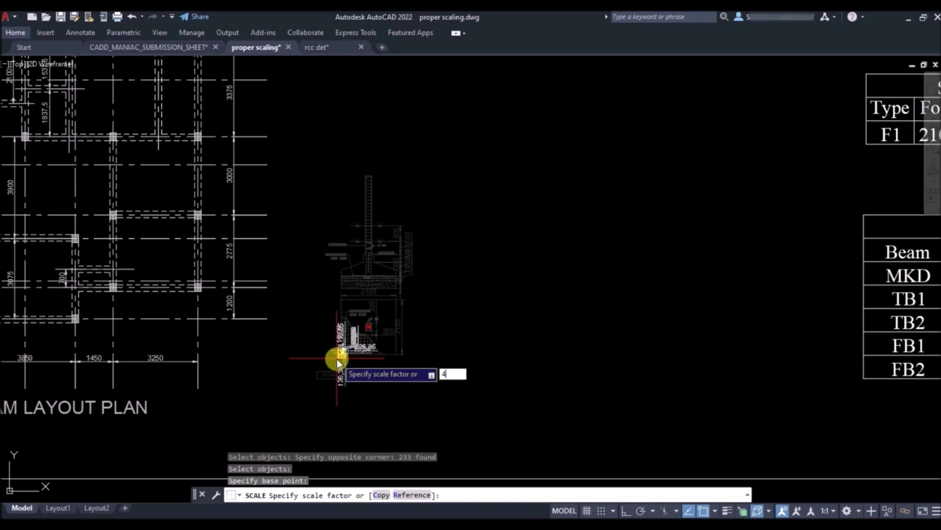
text(4)
key(Return)
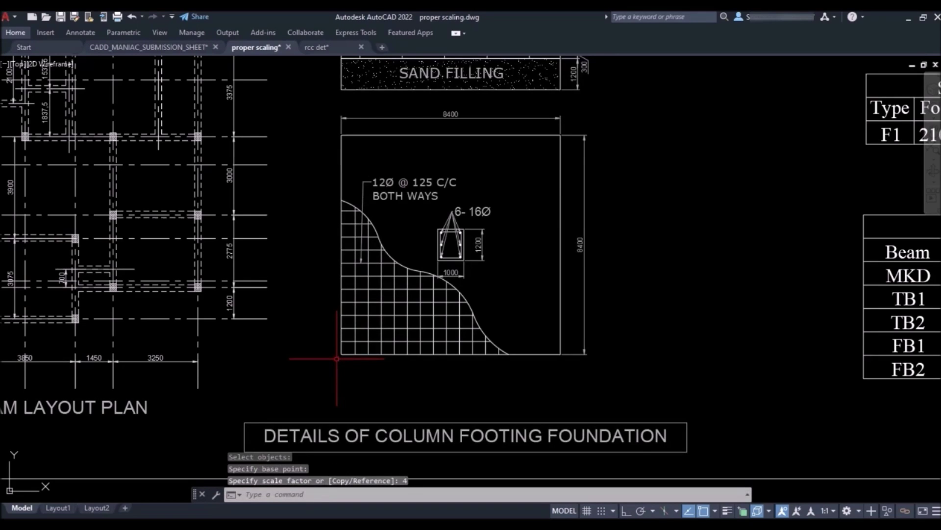
scroll(381, 363, down, 2)
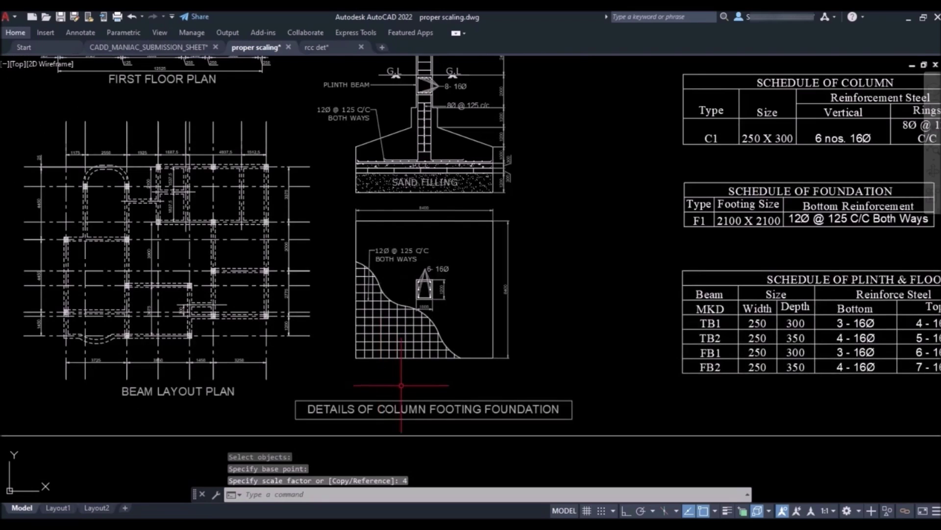
scroll(402, 385, down, 2)
Move the enlarged footing detail to a first new spot on the sheet
click(495, 138)
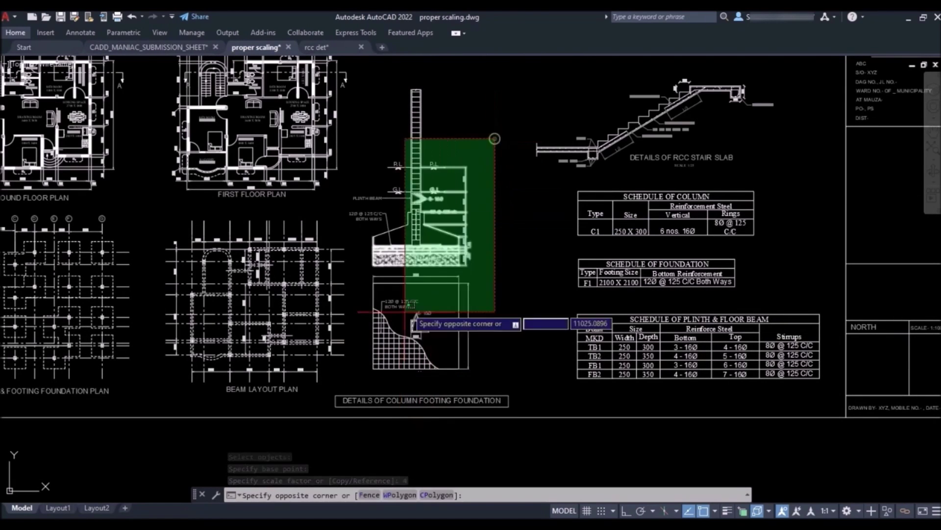
click(358, 401)
text(m)
key(Return)
click(380, 445)
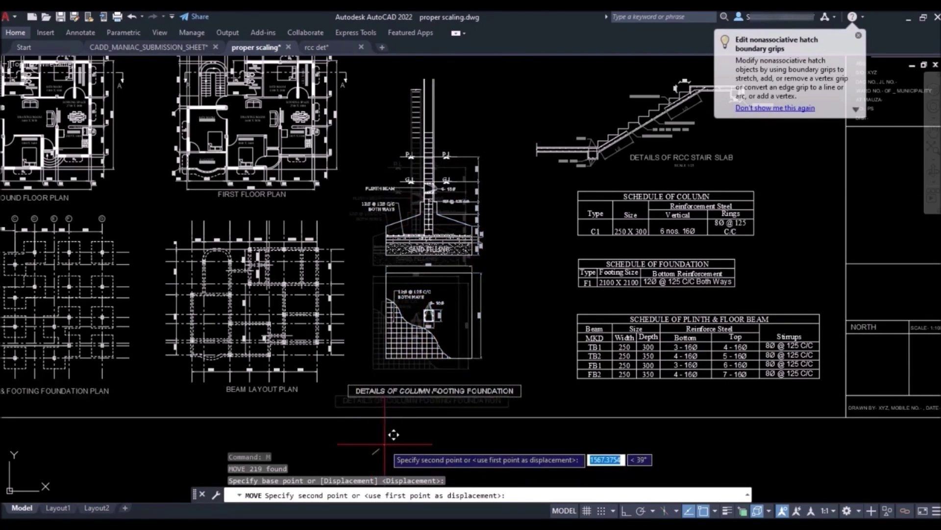
click(388, 444)
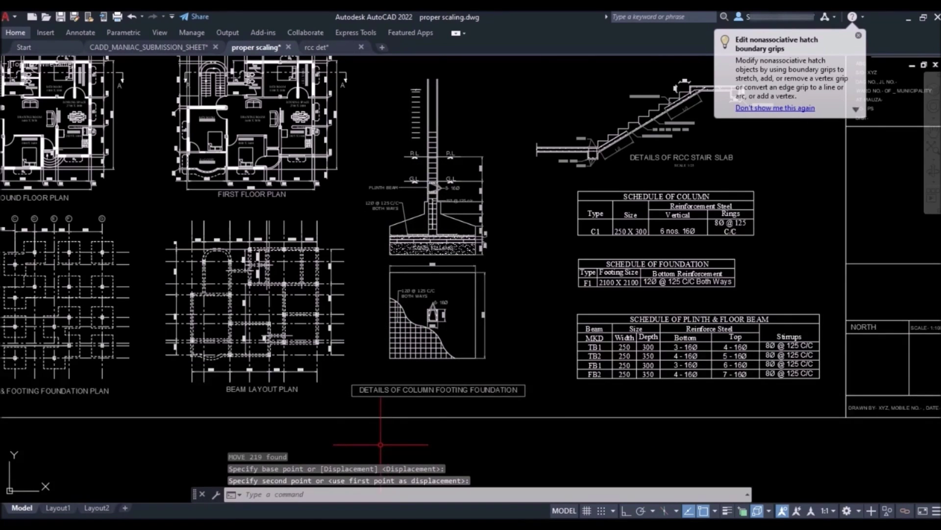
click(363, 456)
text(m)
Move the footing detail again into its final spot beside the beam layout plan
key(Return)
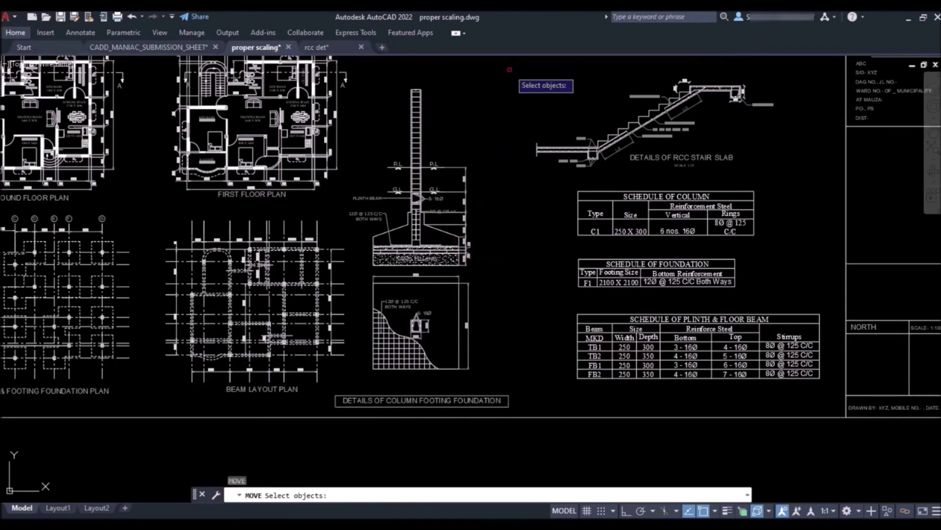
click(509, 70)
click(353, 440)
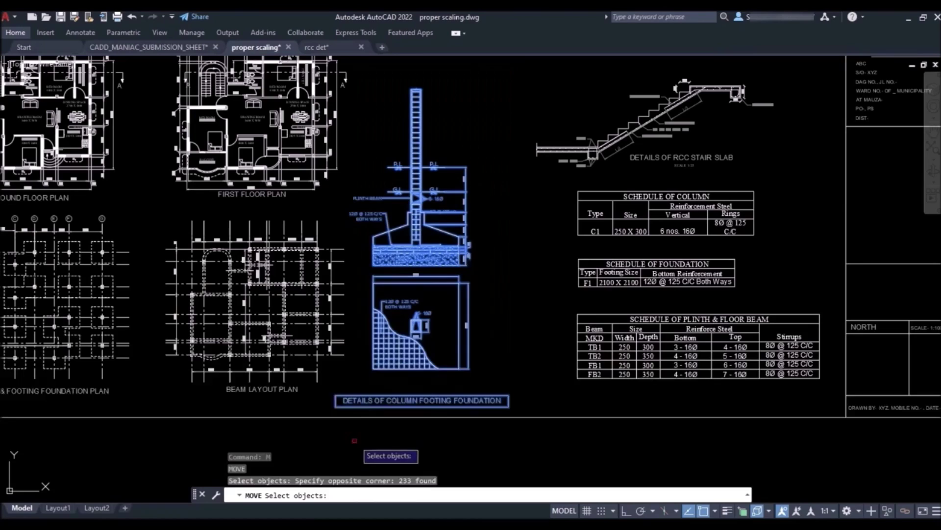
key(Return)
click(355, 439)
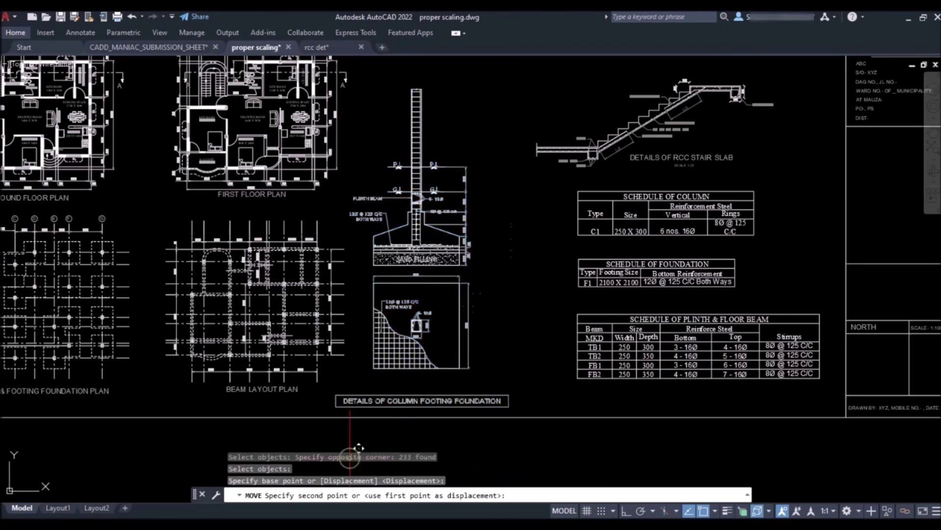
click(375, 445)
scroll(506, 314, up, 6)
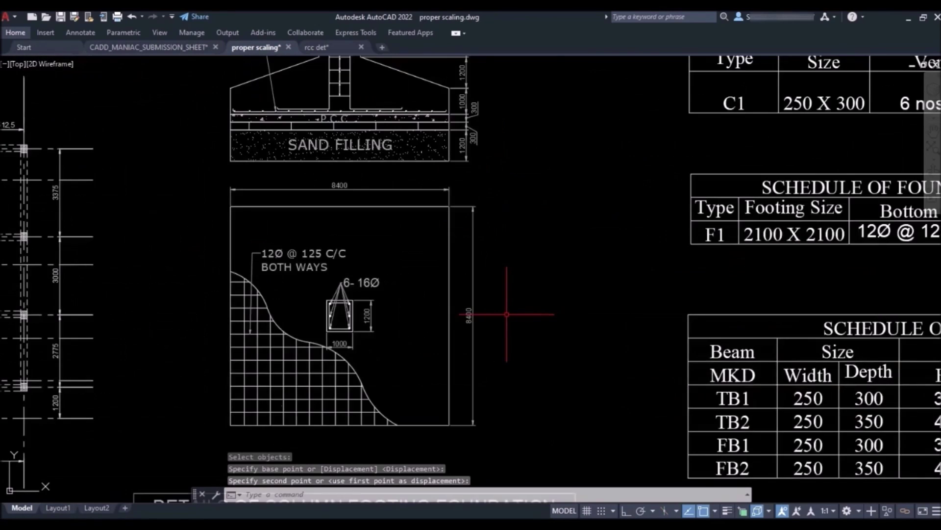
scroll(506, 314, up, 2)
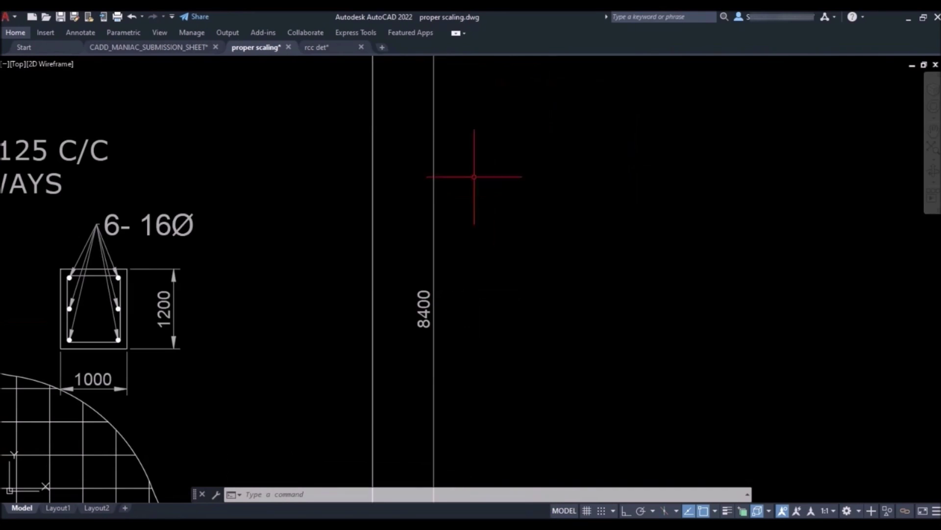
scroll(478, 172, down, 5)
click(318, 47)
scroll(287, 397, up, 2)
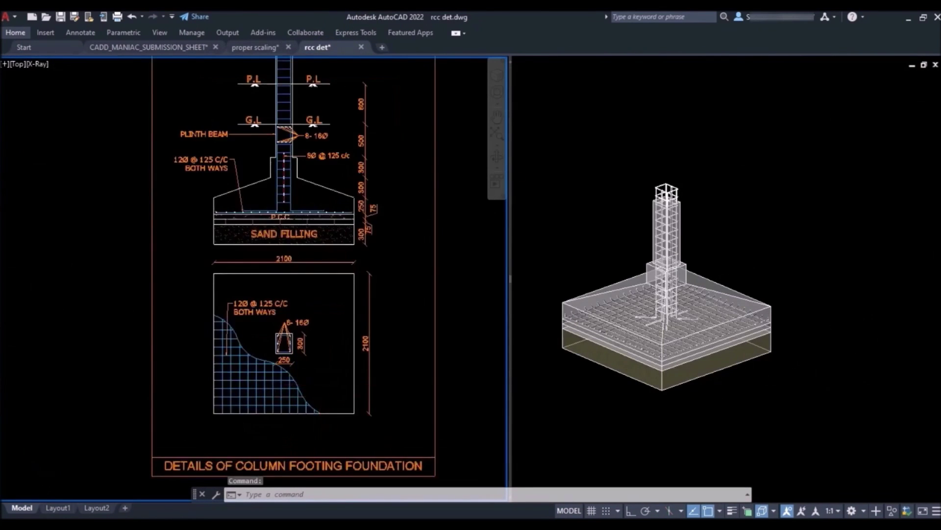
scroll(287, 398, up, 3)
click(256, 47)
scroll(286, 217, up, 2)
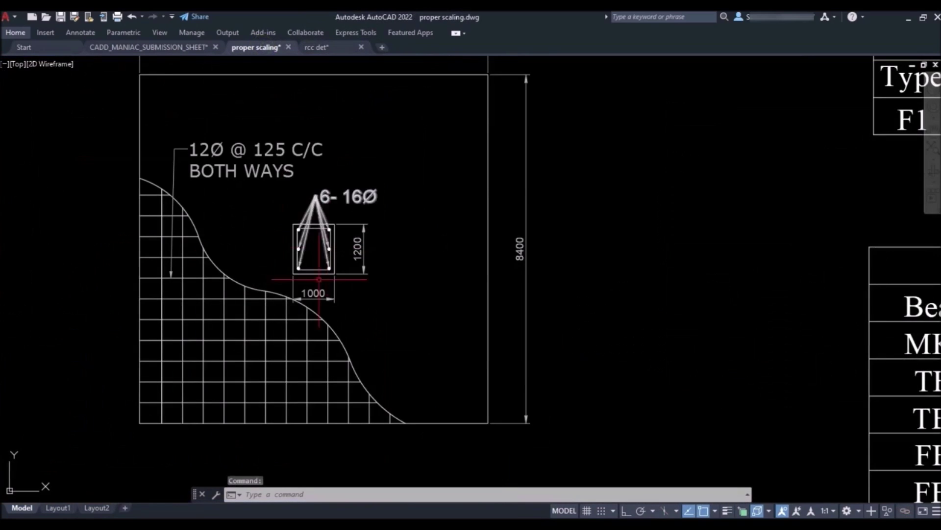
scroll(420, 336, down, 5)
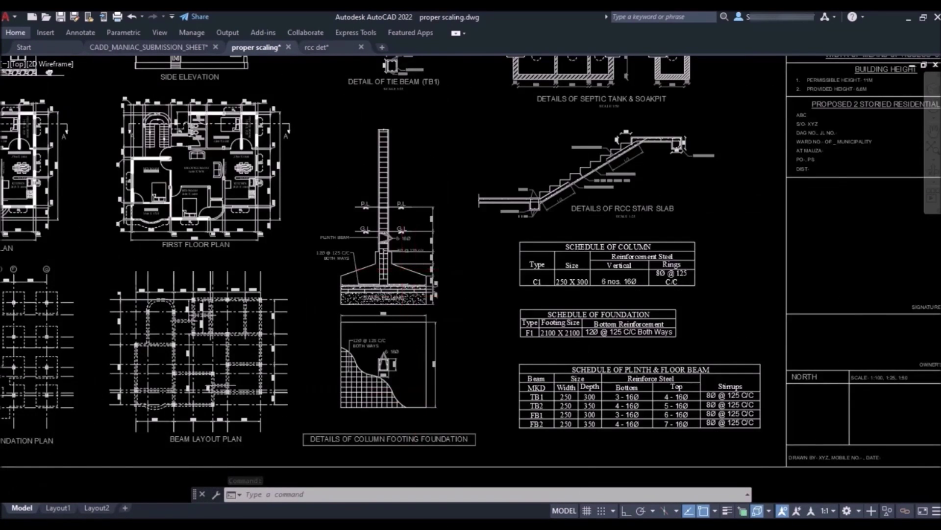
mouse_move(422, 267)
middle_down()
mouse_move(432, 269)
mouse_move(418, 280)
middle_up()
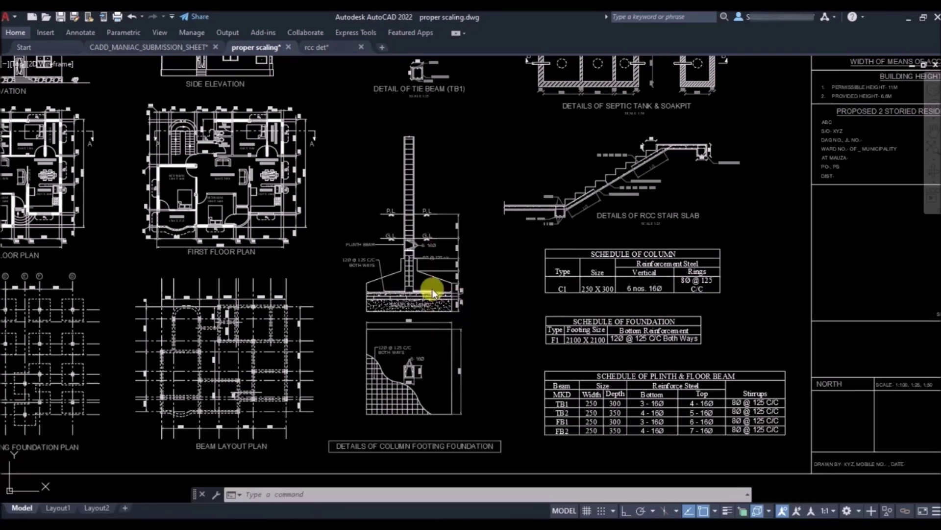
text(d)
Add dimension style Copy of 4x, started from 4x, with a 0.25 scale factor
key(Return)
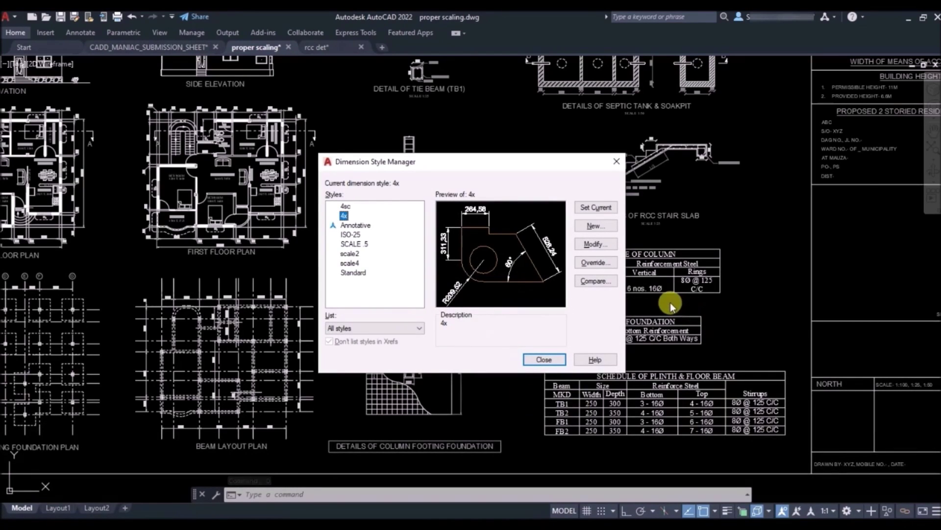
click(604, 225)
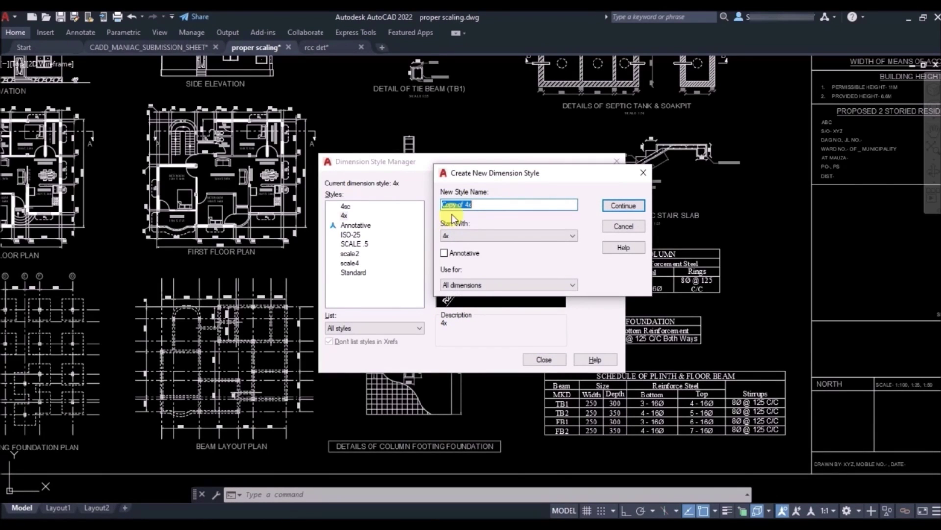
click(622, 206)
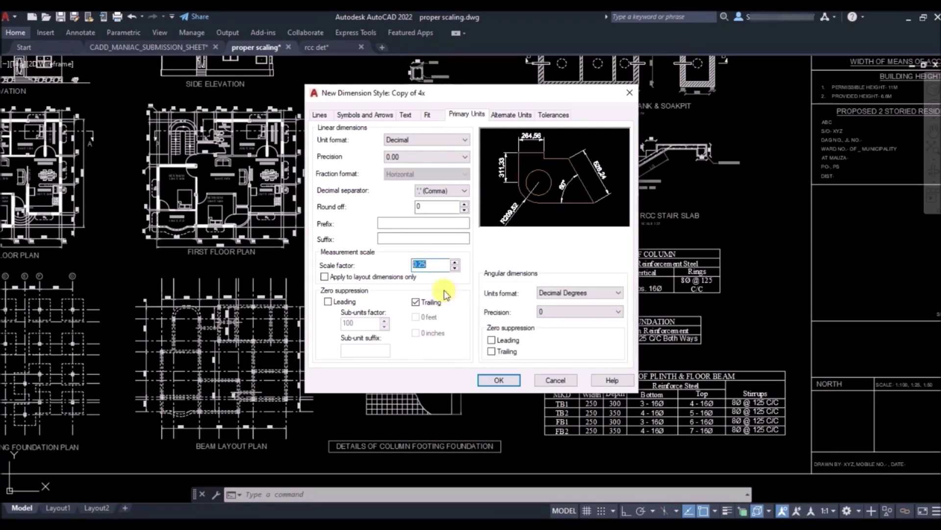
click(499, 379)
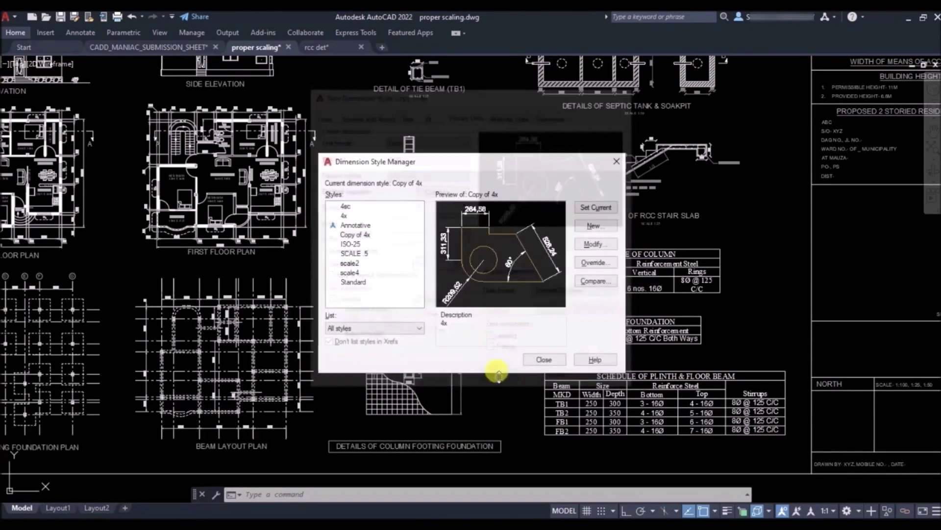
click(544, 359)
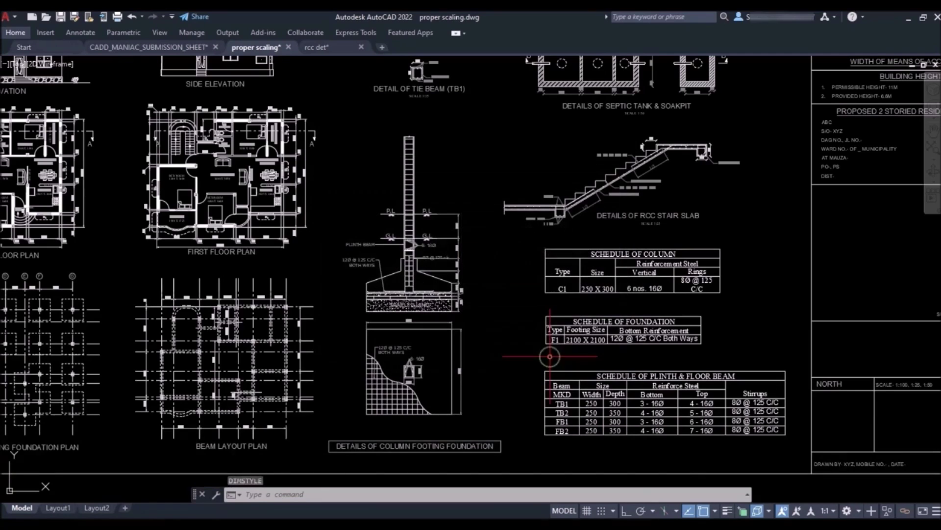
click(456, 33)
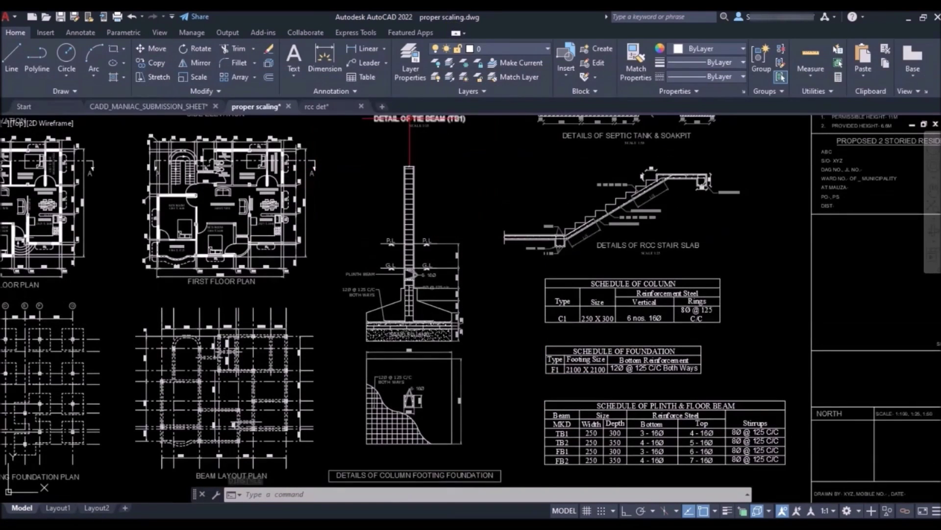
click(354, 89)
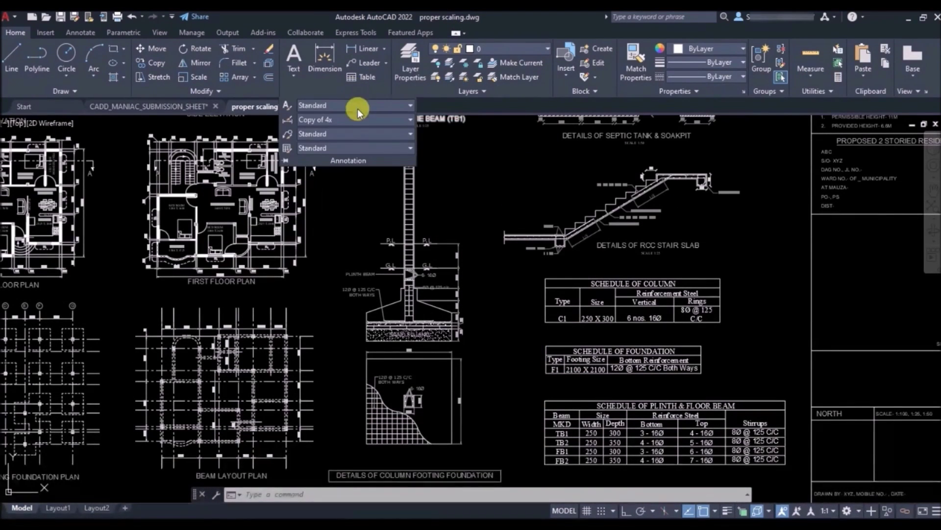
click(360, 122)
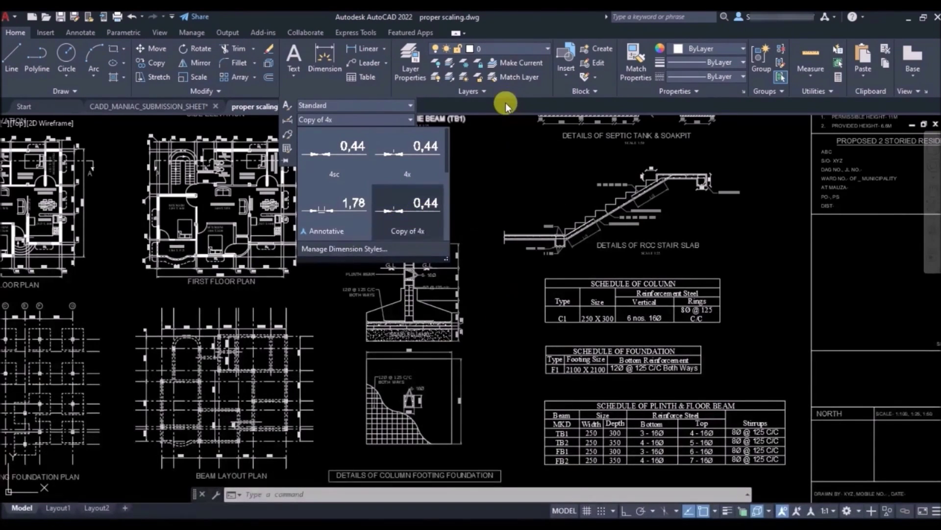
click(466, 283)
click(435, 388)
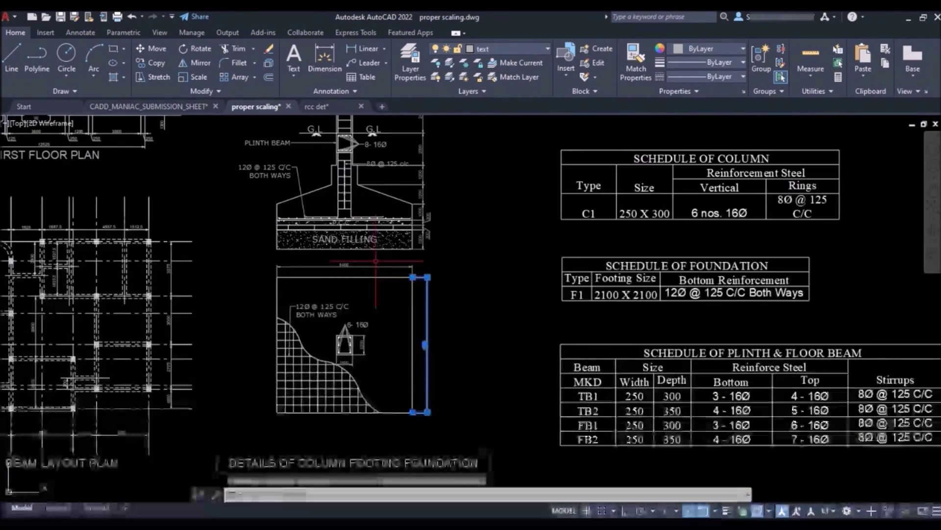
scroll(376, 261, up, 2)
scroll(376, 261, down, 2)
click(467, 130)
click(442, 269)
scroll(414, 301, down, 3)
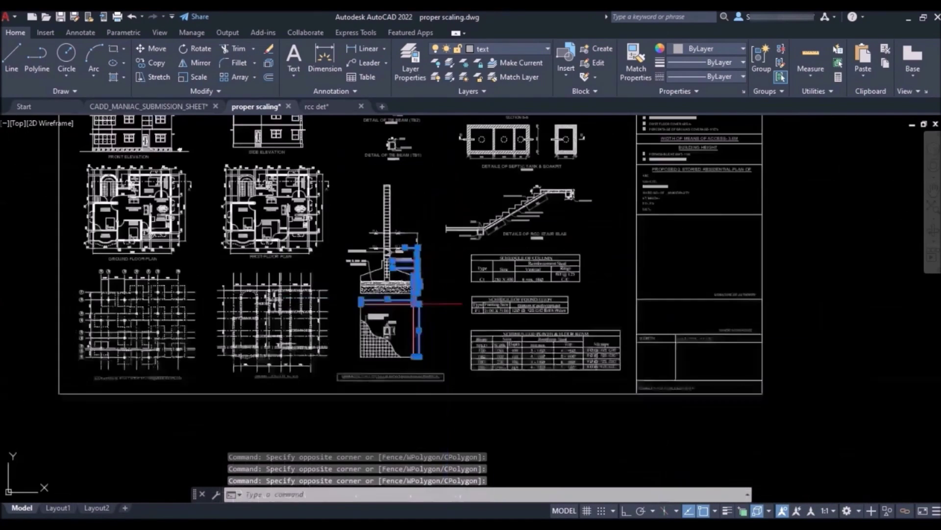
scroll(416, 301, up, 3)
click(353, 90)
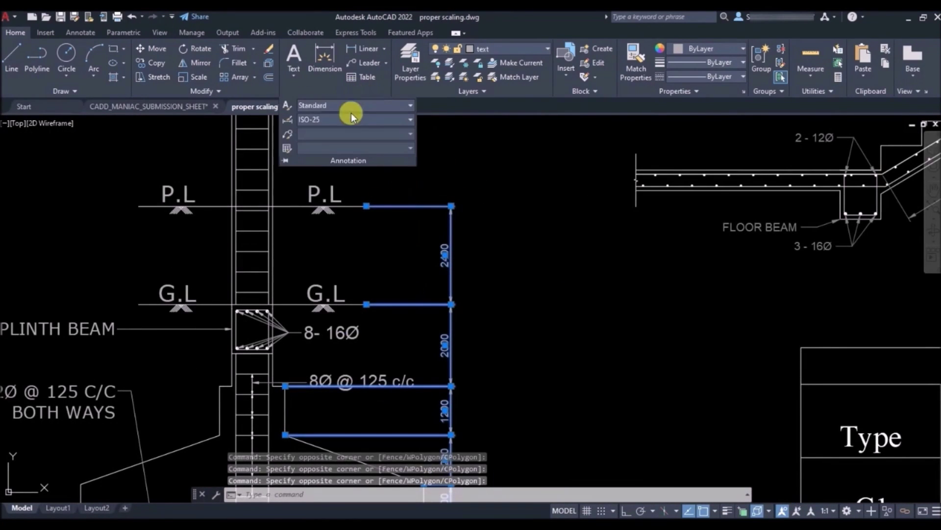
click(366, 119)
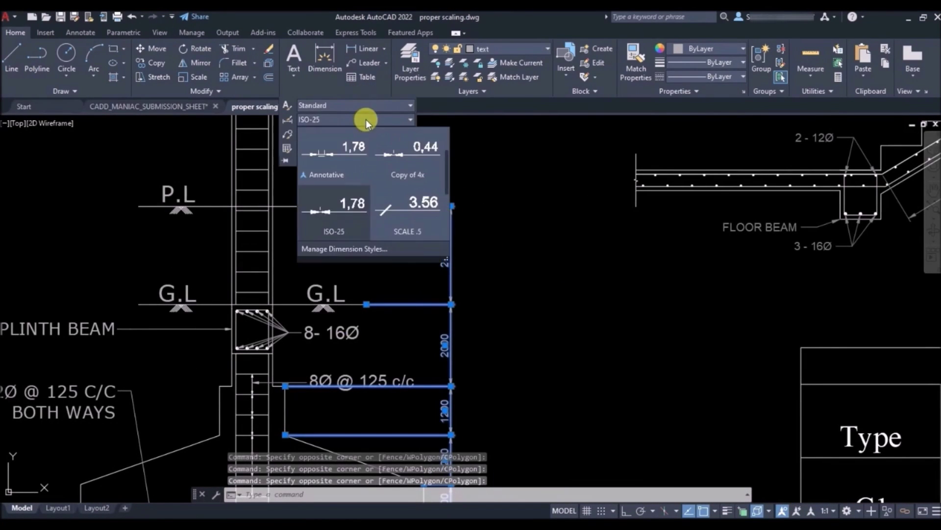
click(418, 152)
key(Escape)
scroll(567, 199, down, 3)
scroll(452, 346, down, 2)
scroll(466, 358, up, 3)
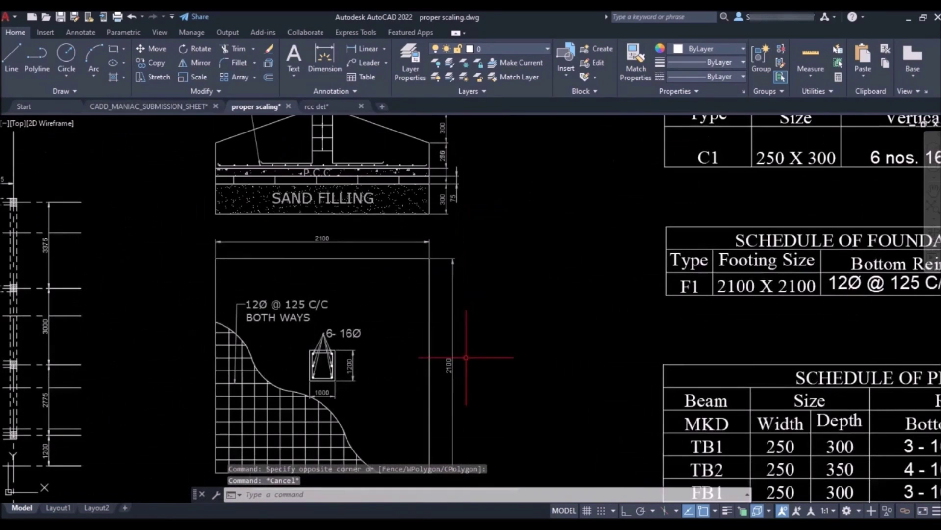
scroll(446, 169, up, 2)
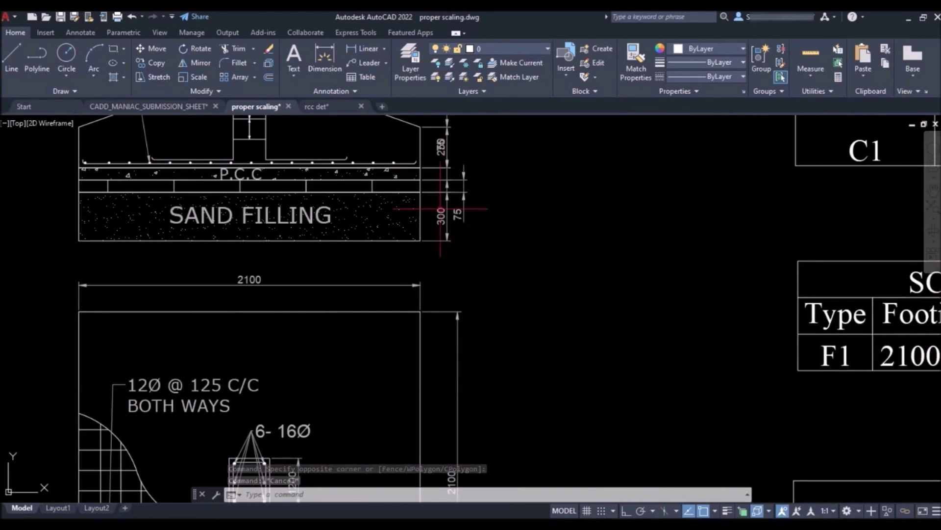
scroll(440, 211, up, 5)
click(454, 334)
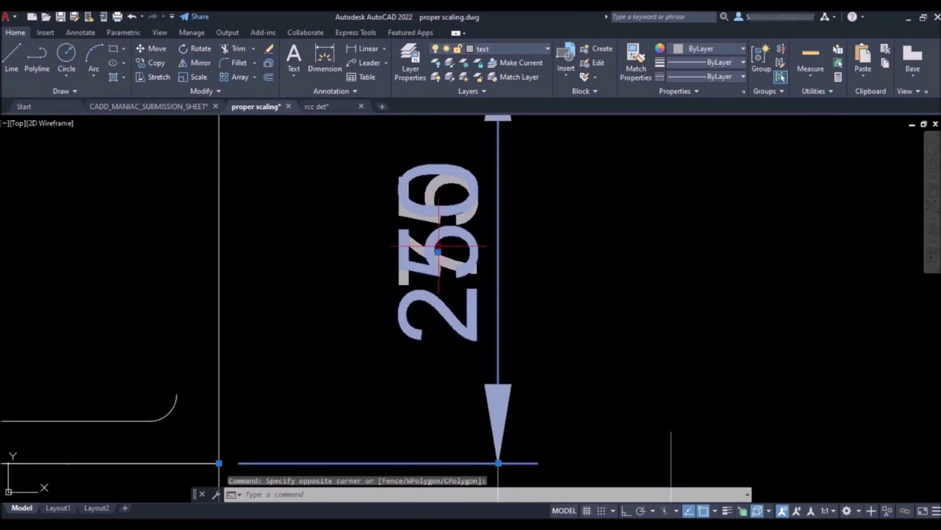
click(508, 295)
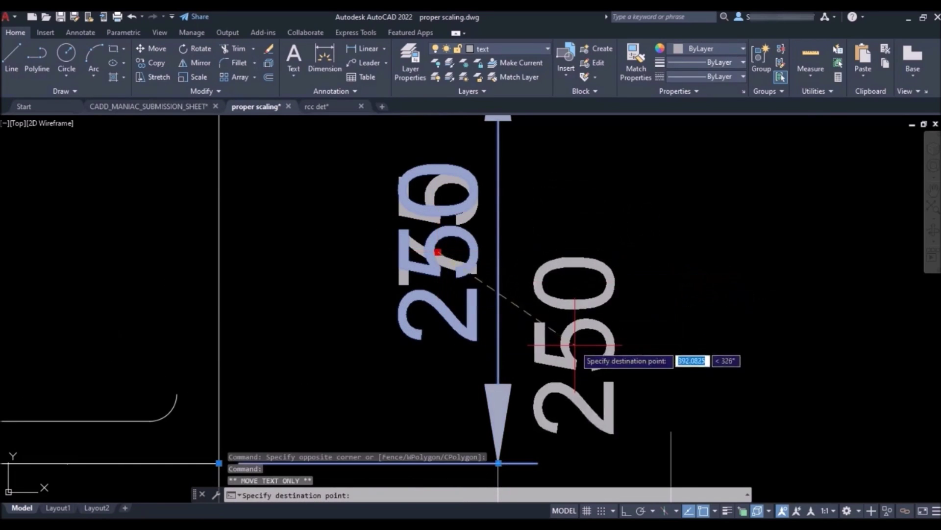
key(Escape)
scroll(451, 247, down, 5)
click(452, 283)
key(Escape)
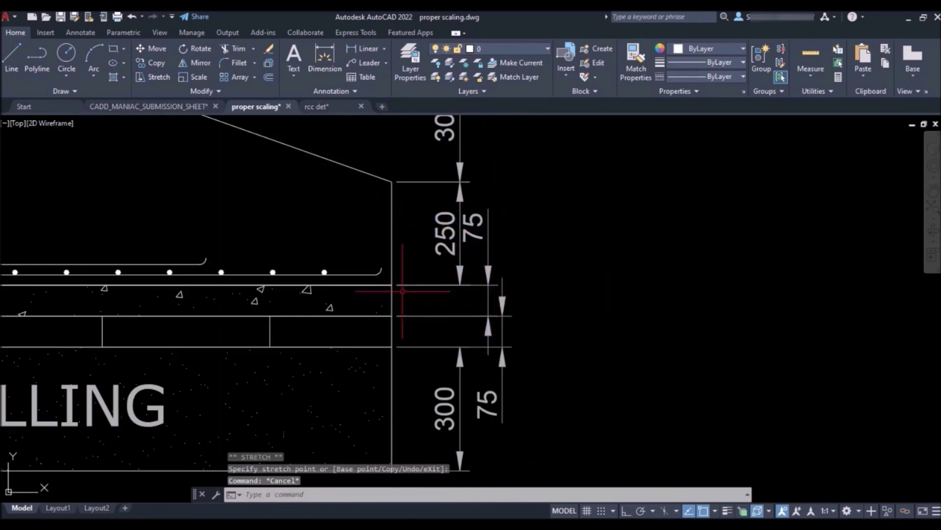
scroll(433, 309, down, 5)
scroll(434, 308, down, 2)
scroll(368, 445, up, 3)
scroll(273, 315, up, 3)
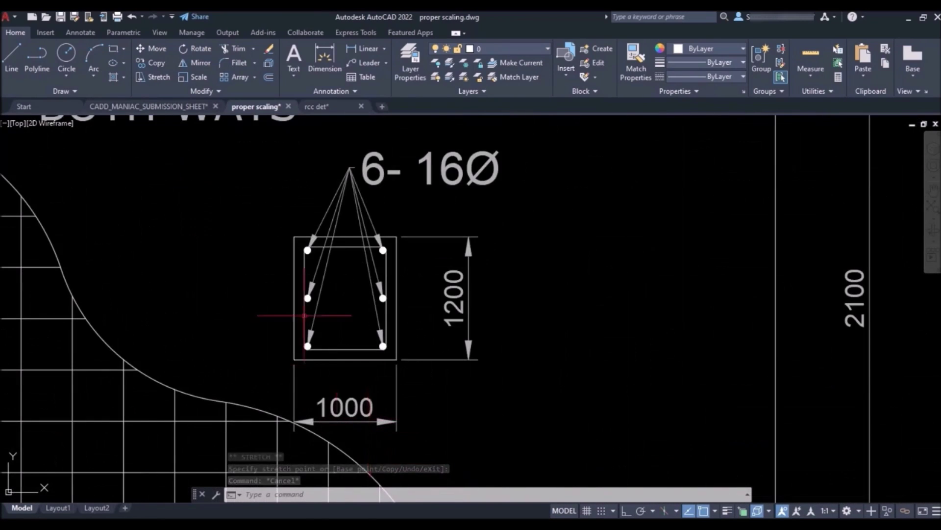
scroll(289, 237, up, 2)
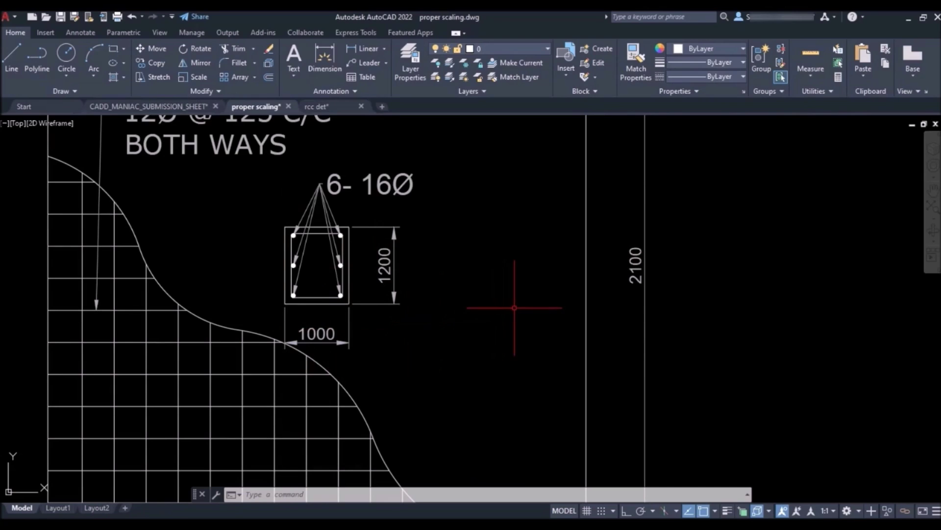
text(ma)
Match the 2100 dimension's properties onto the column section dimensions, which now read 300 and 250
key(Return)
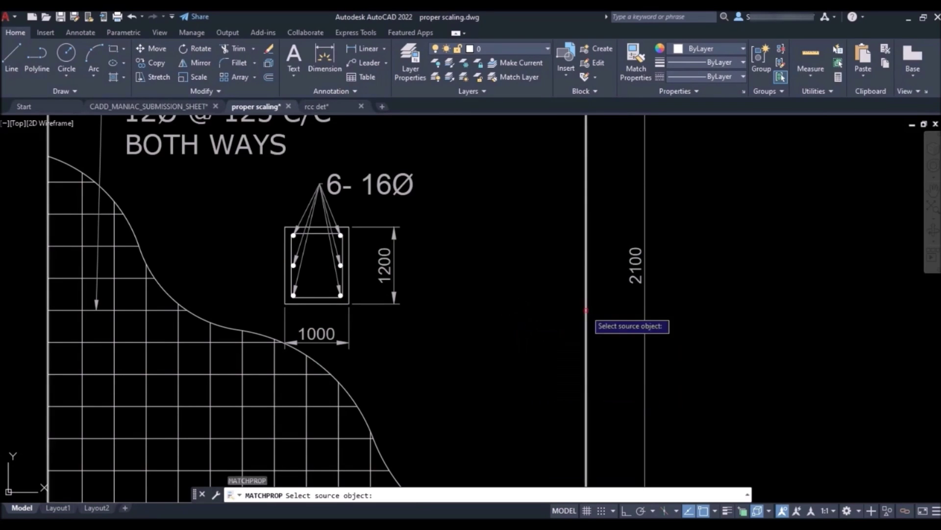
click(637, 278)
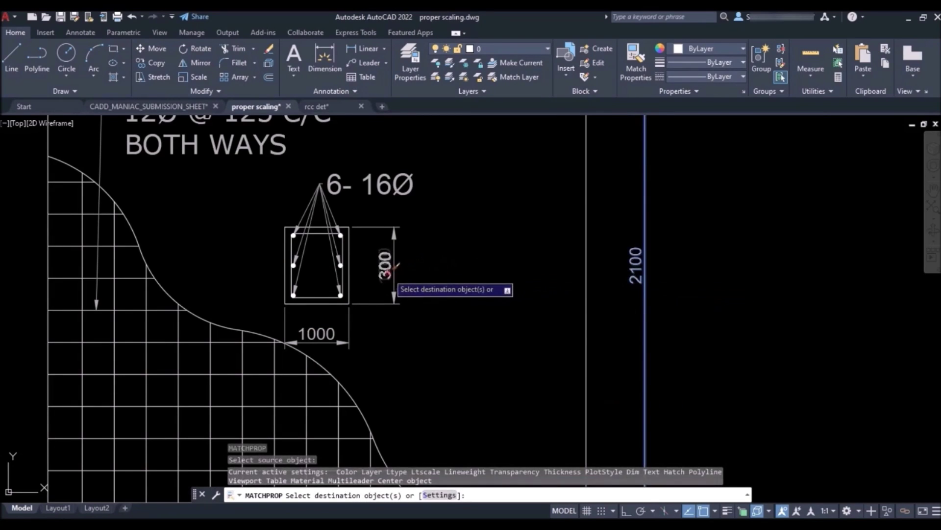
click(329, 333)
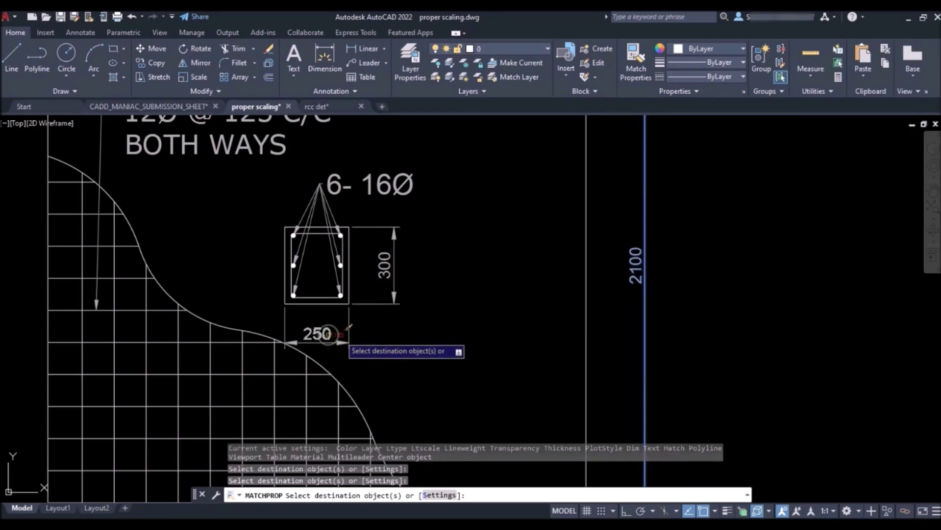
key(Return)
scroll(437, 326, down, 2)
scroll(431, 331, down, 2)
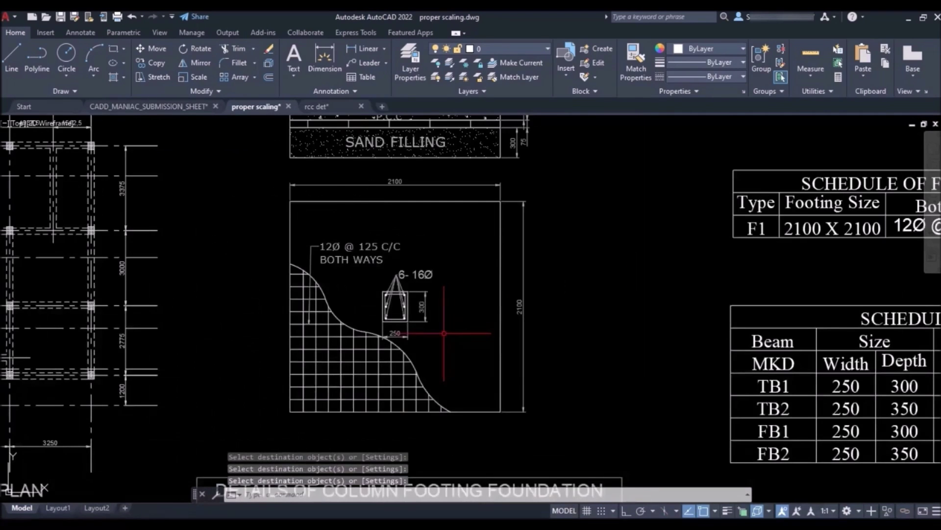
scroll(431, 335, down, 2)
scroll(442, 334, down, 3)
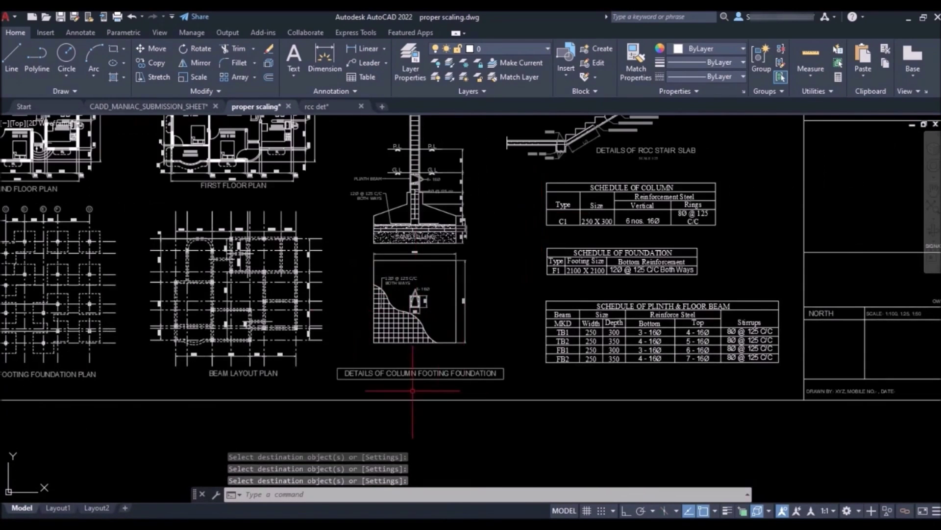
scroll(485, 374, up, 5)
scroll(485, 375, down, 3)
scroll(432, 238, up, 4)
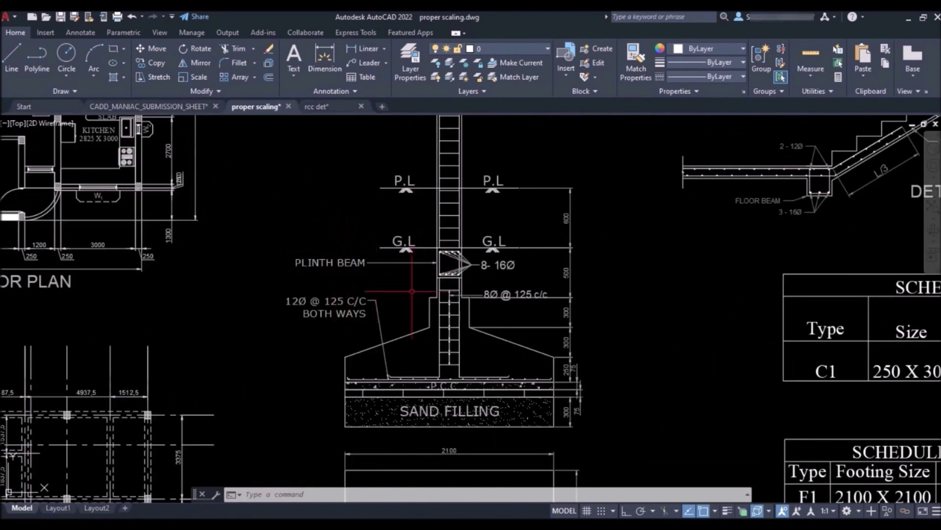
scroll(431, 262, down, 5)
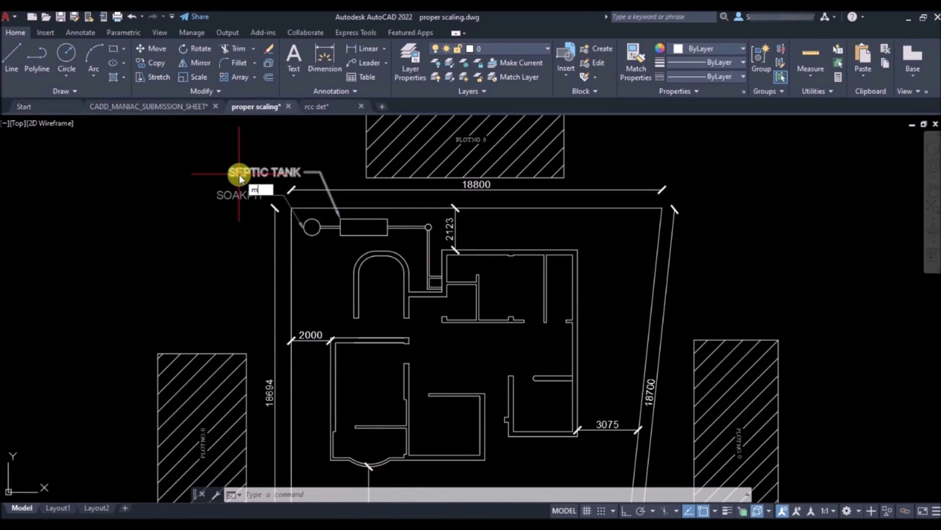
text(a)
Match the septic tank label onto PLINTH BEAM, 12Ø @ 125 C/C, 8Ø @ 125 c/c, 6-16Ø and BOTH WAYS labels
key(Return)
click(251, 188)
scroll(265, 177, down, 4)
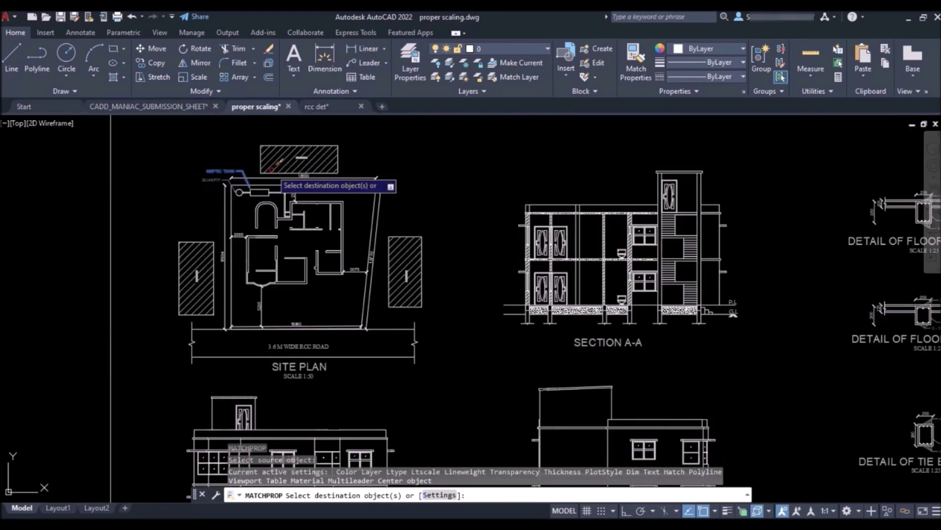
scroll(515, 324, down, 3)
scroll(427, 361, down, 3)
scroll(427, 367, up, 6)
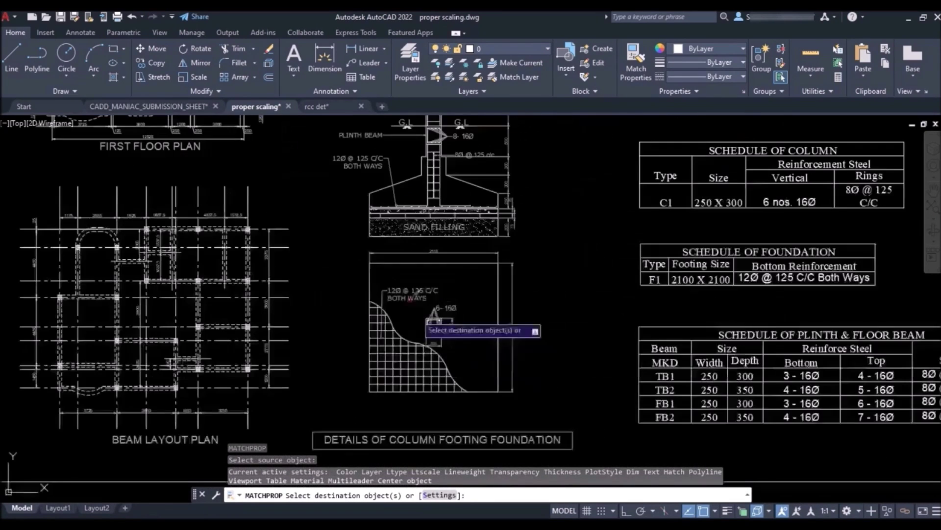
scroll(367, 134, up, 4)
click(372, 136)
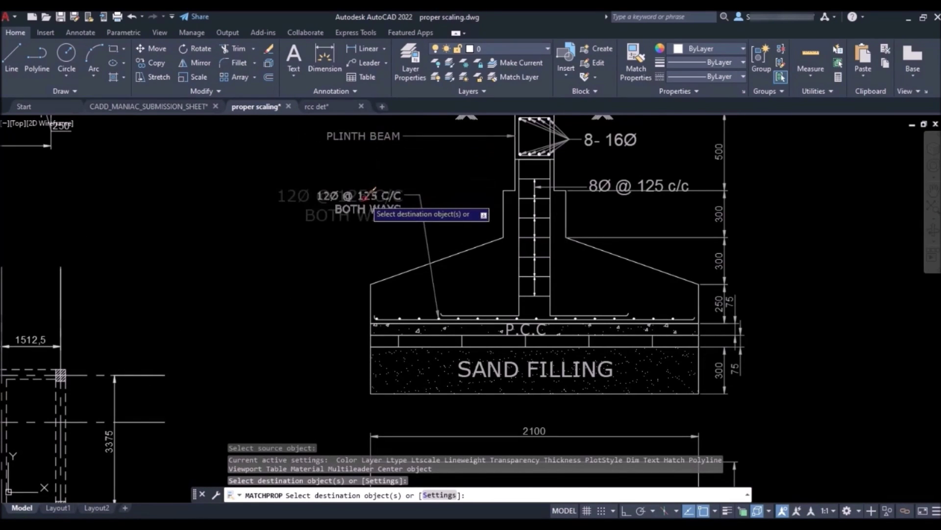
click(368, 196)
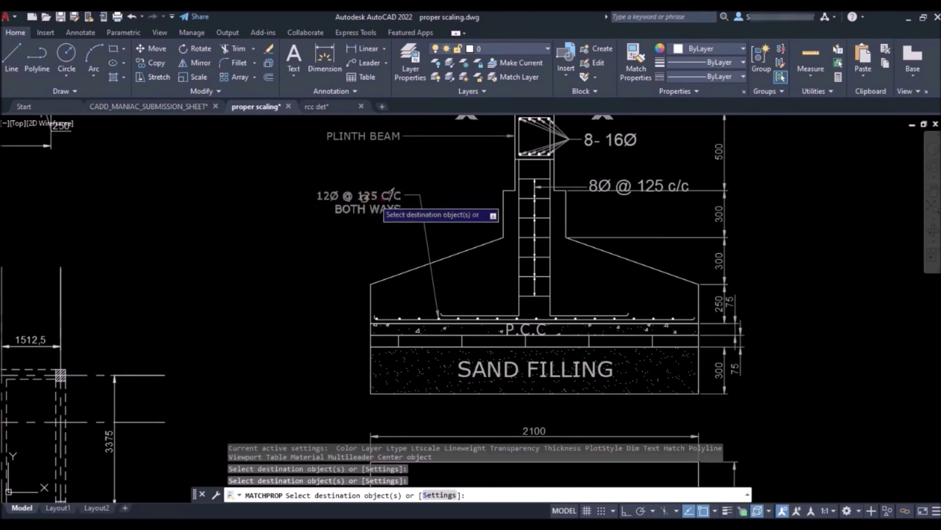
click(660, 182)
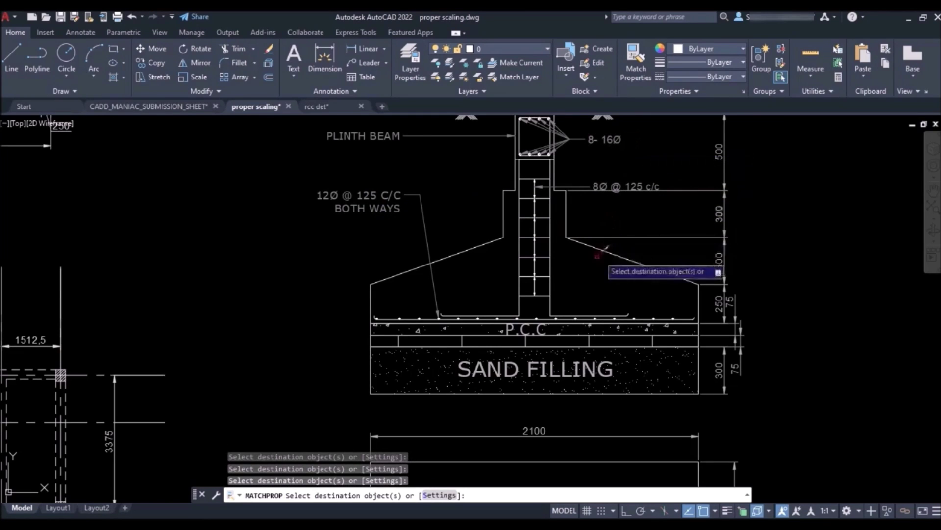
scroll(482, 380, down, 3)
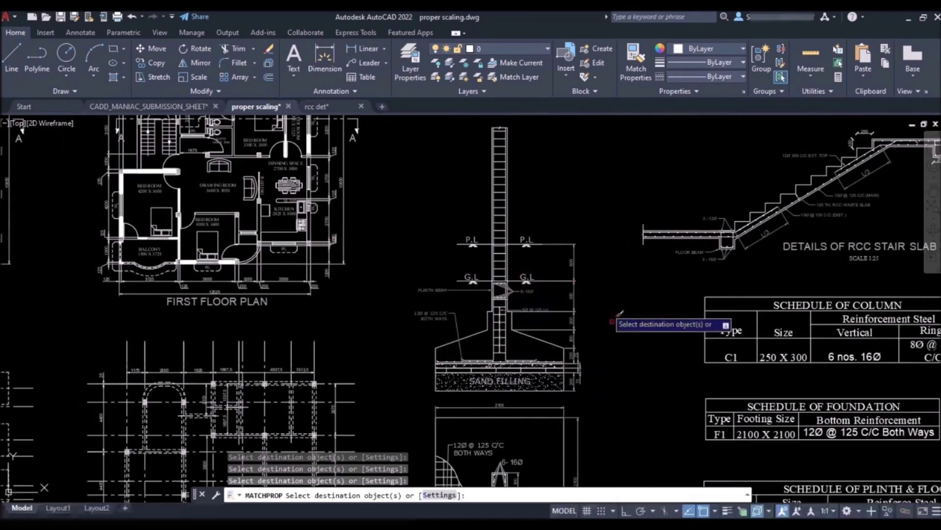
scroll(577, 294, down, 2)
scroll(641, 403, up, 5)
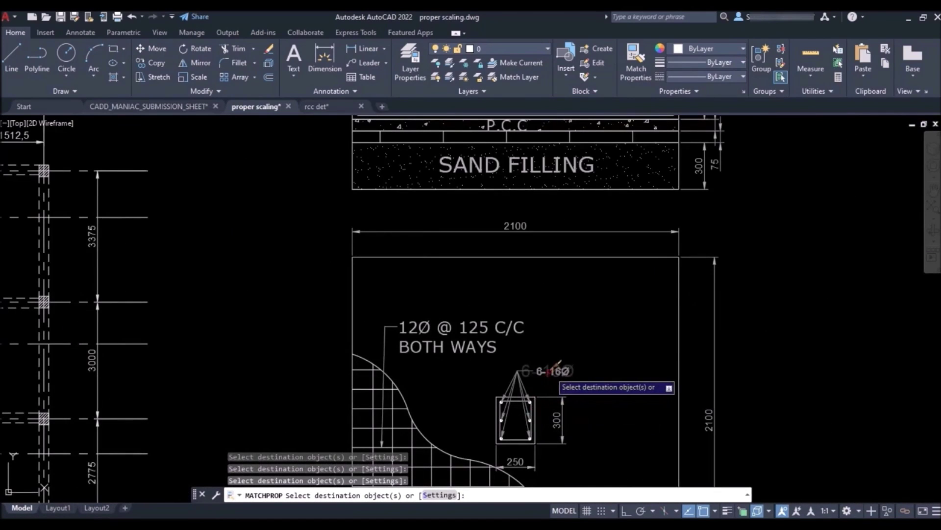
click(557, 369)
click(509, 327)
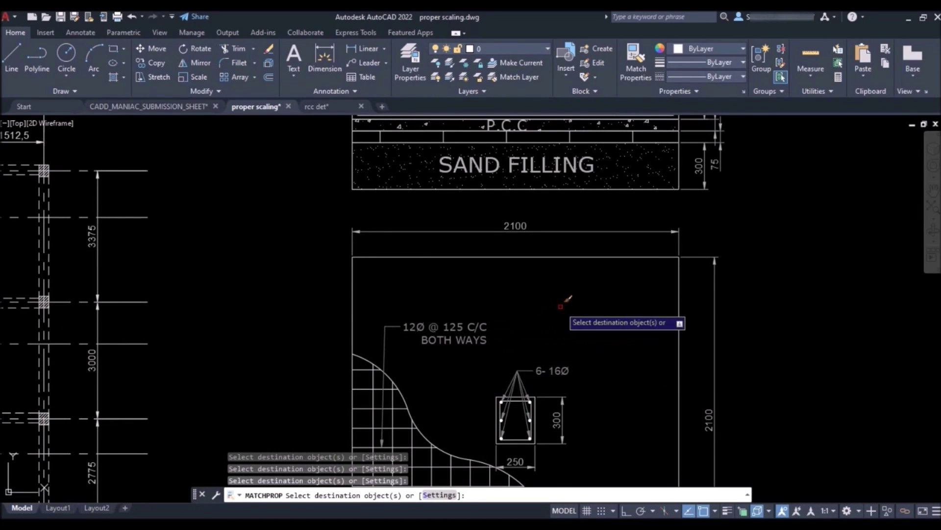
key(Return)
scroll(515, 309, down, 2)
scroll(471, 353, down, 1)
scroll(462, 364, down, 1)
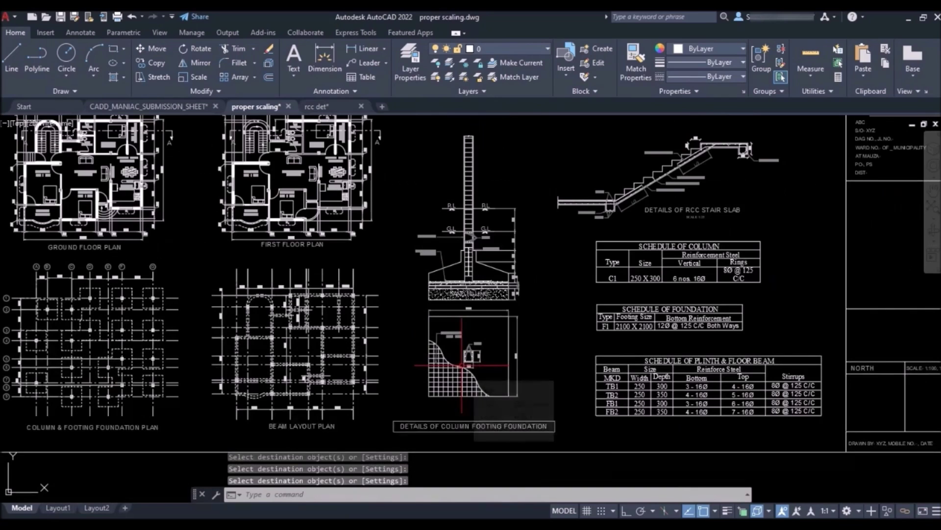
scroll(464, 364, down, 1)
scroll(471, 361, down, 1)
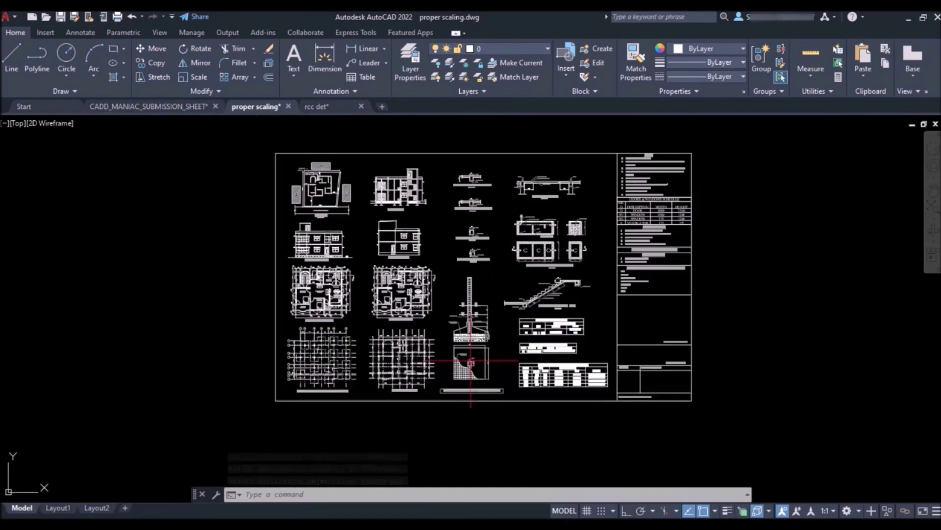
scroll(490, 197, up, 2)
scroll(195, 159, up, 4)
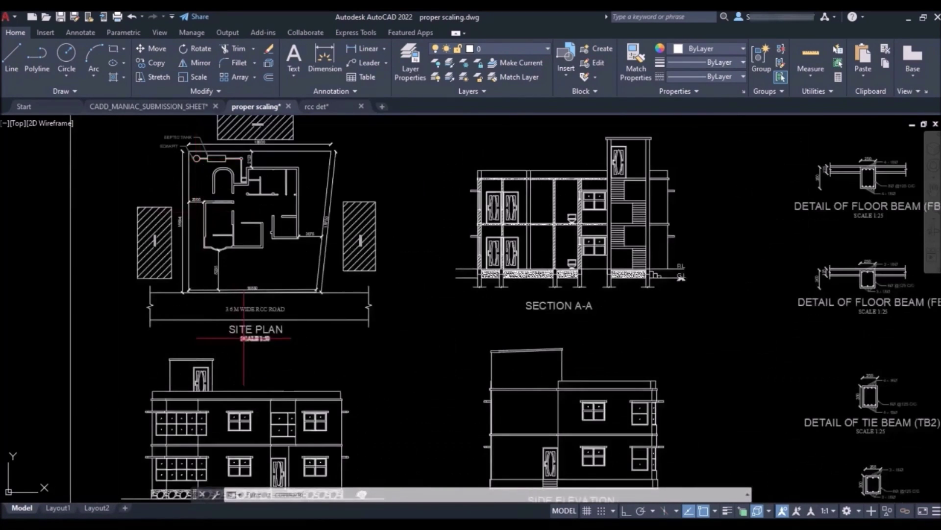
scroll(243, 338, up, 2)
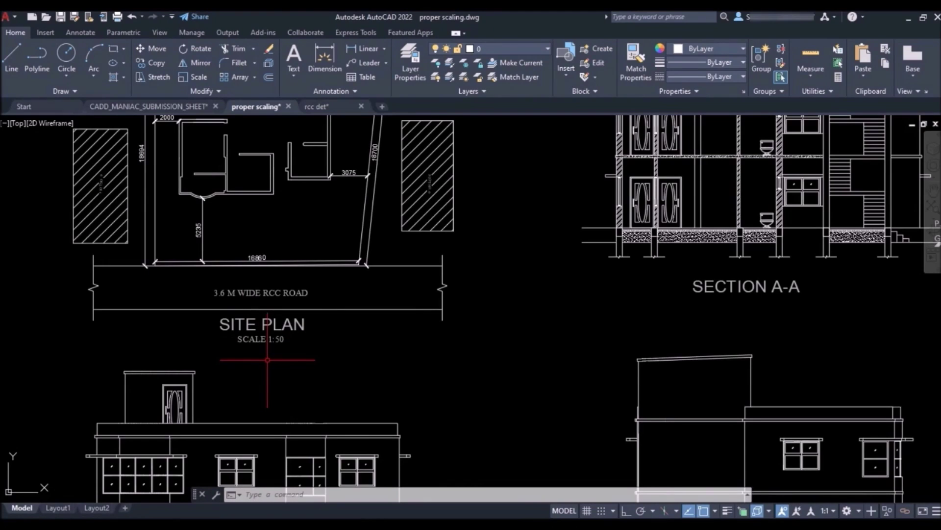
text(d)
Open the Dimension Style Manager with the D command
key(Return)
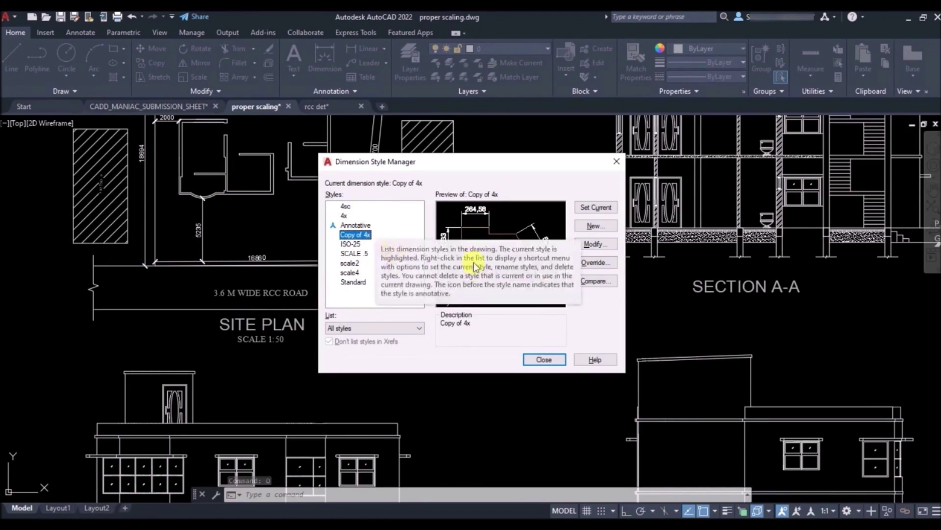
Modify Copy of 4x and confirm its 0.25 Primary Units scale factor
click(601, 247)
click(631, 124)
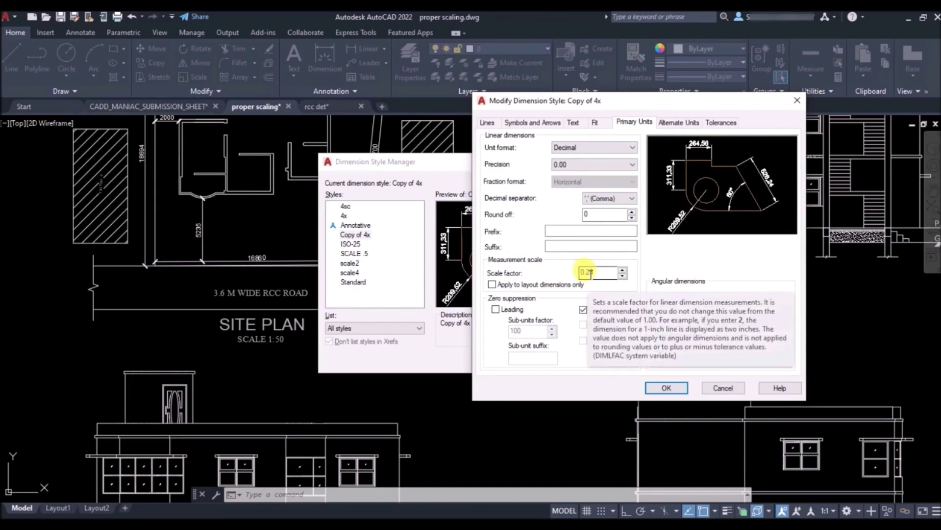
click(797, 100)
Close the style manager, collapse the ribbon, and bring up CADD_MANIAC_SUBMISSION_SHEET
click(618, 163)
scroll(211, 272, down, 2)
scroll(431, 311, down, 3)
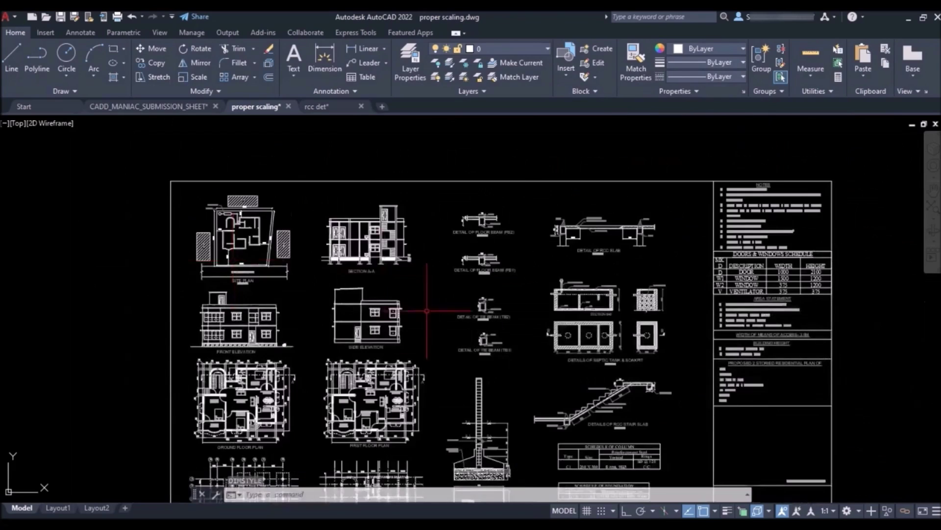
scroll(431, 330, up, 4)
scroll(384, 316, down, 2)
scroll(384, 315, down, 1)
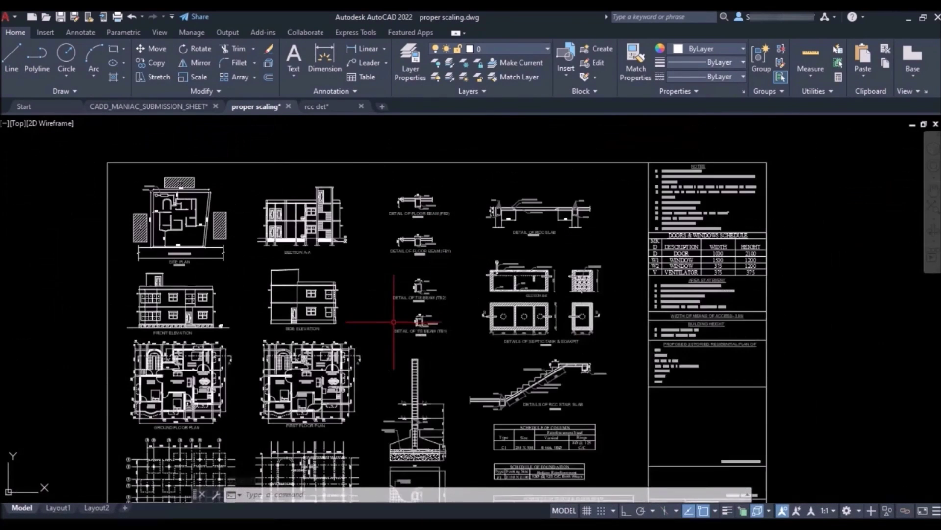
scroll(388, 294, up, 1)
scroll(468, 248, up, 2)
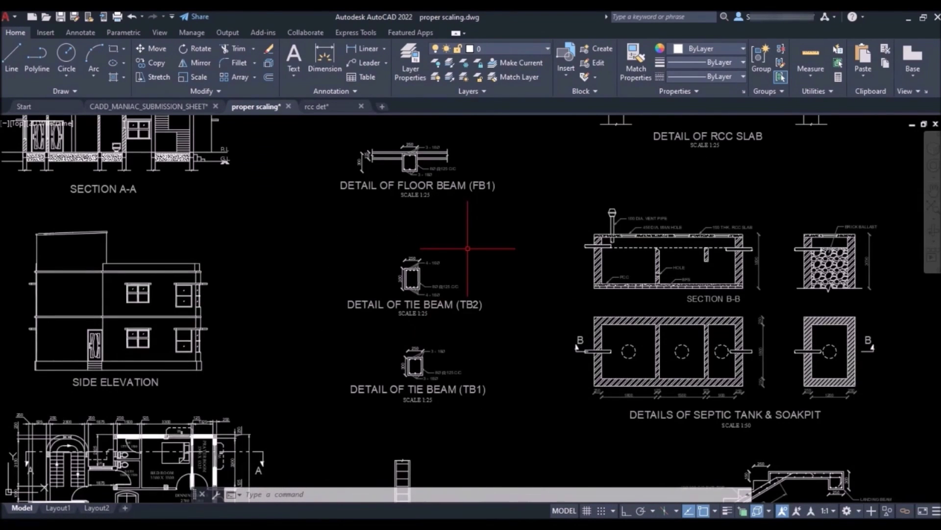
scroll(468, 248, down, 2)
scroll(468, 248, down, 1)
scroll(468, 247, down, 1)
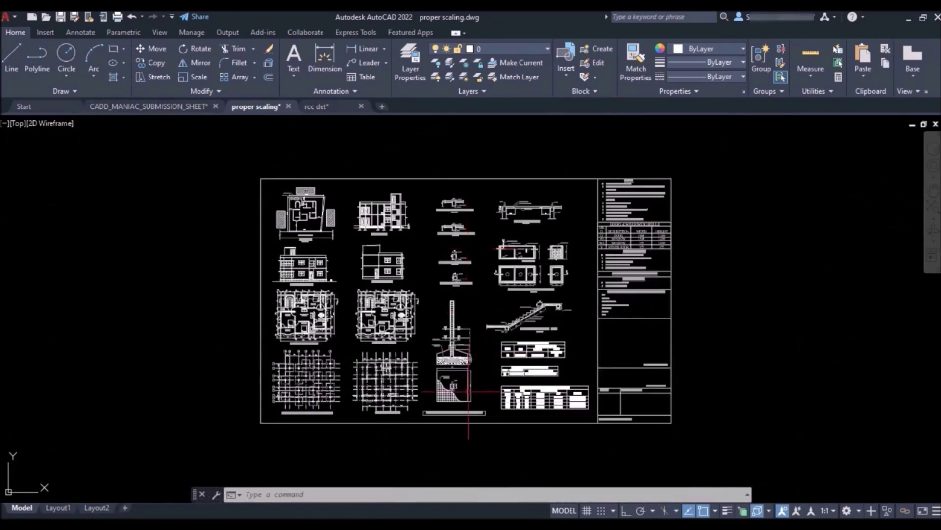
scroll(468, 392, up, 3)
scroll(468, 392, down, 3)
scroll(495, 404, up, 1)
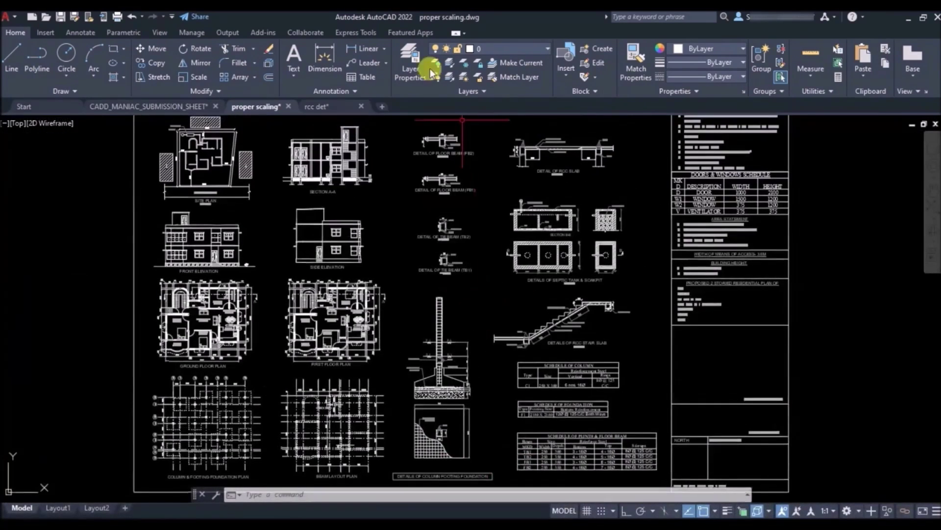
click(457, 33)
click(169, 59)
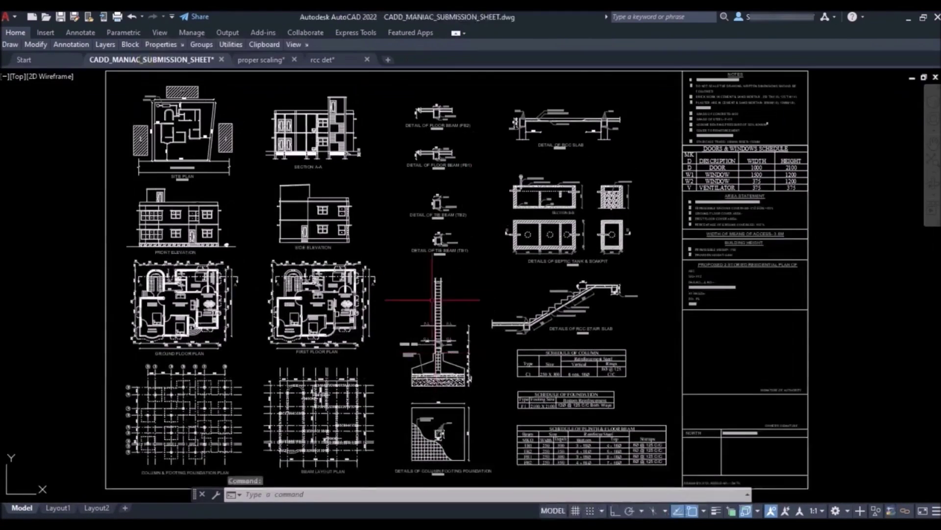